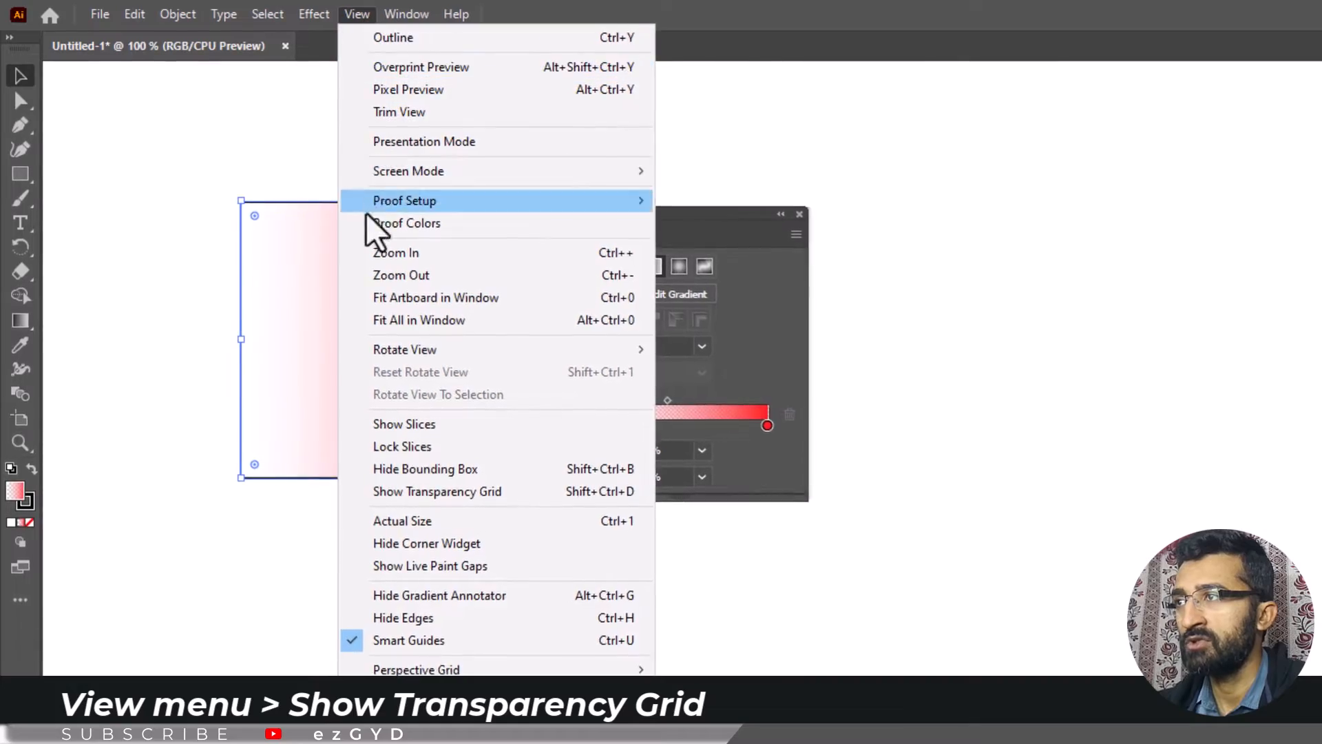
# Show the transparency grid behind the gradient-filled rectangle.
pyautogui.click(514, 498)
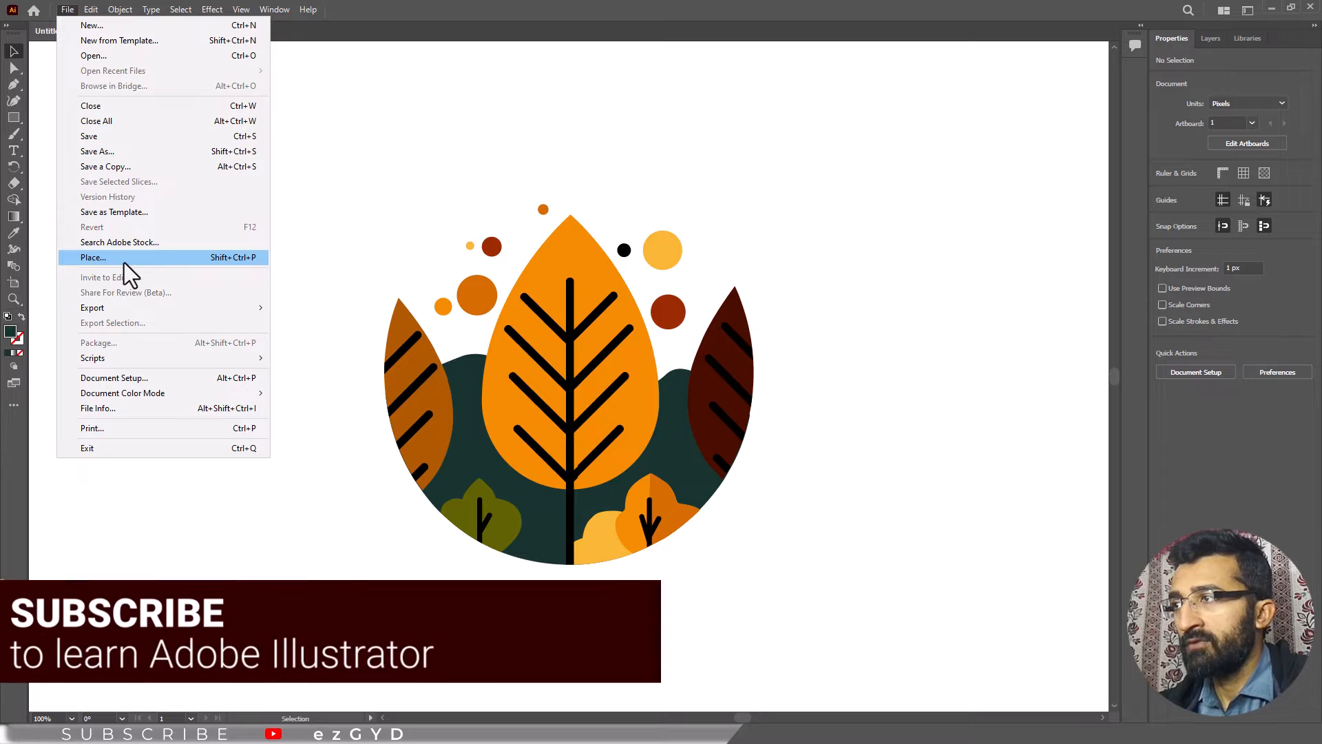
# Select the leaves, green hills and circles one after another to check which artwork pieces are separate.
pyautogui.click(329, 258)
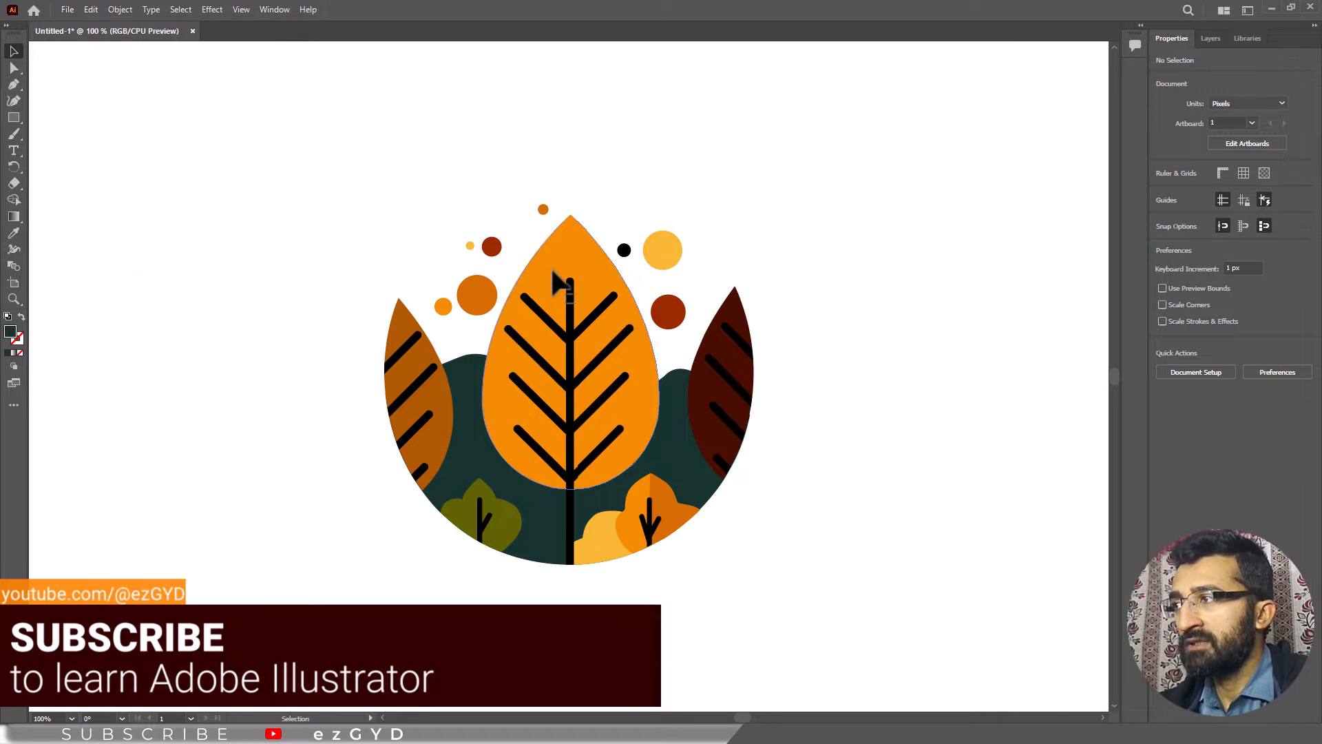
pyautogui.click(554, 273)
pyautogui.click(475, 296)
pyautogui.click(424, 365)
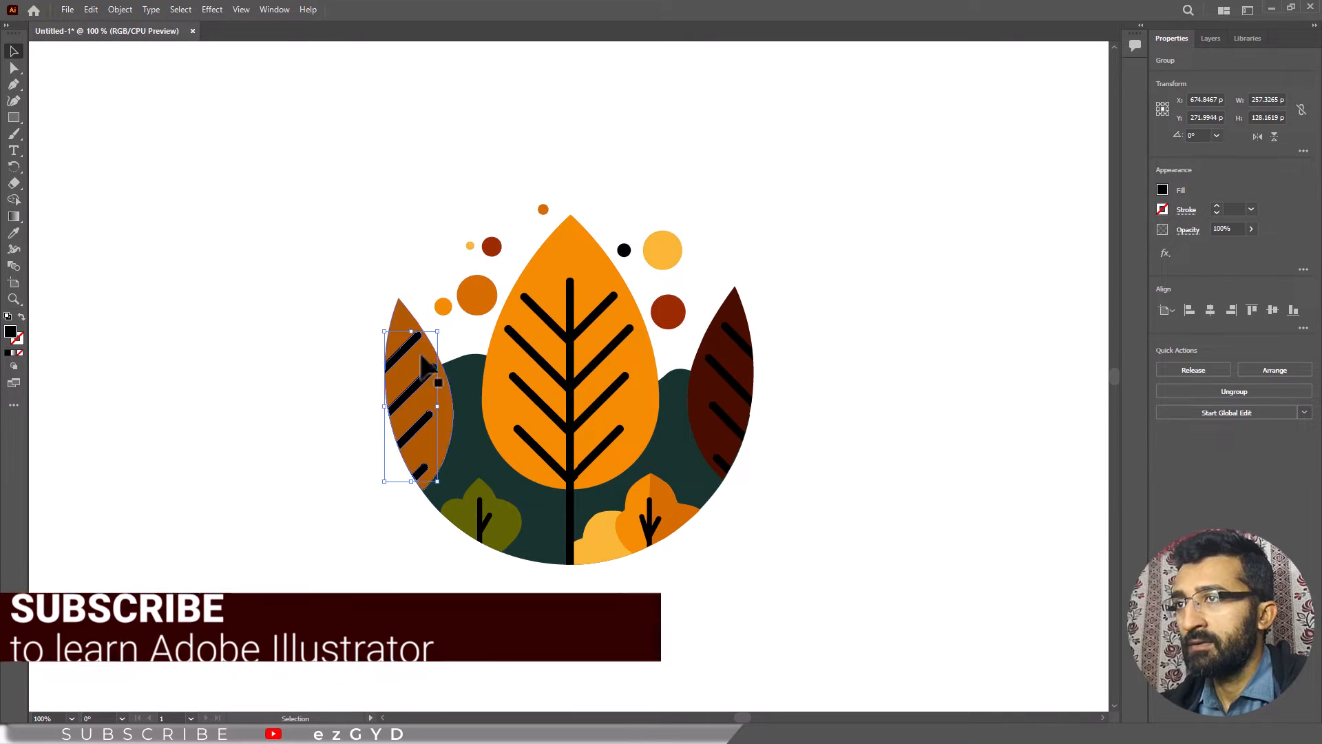
pyautogui.click(484, 427)
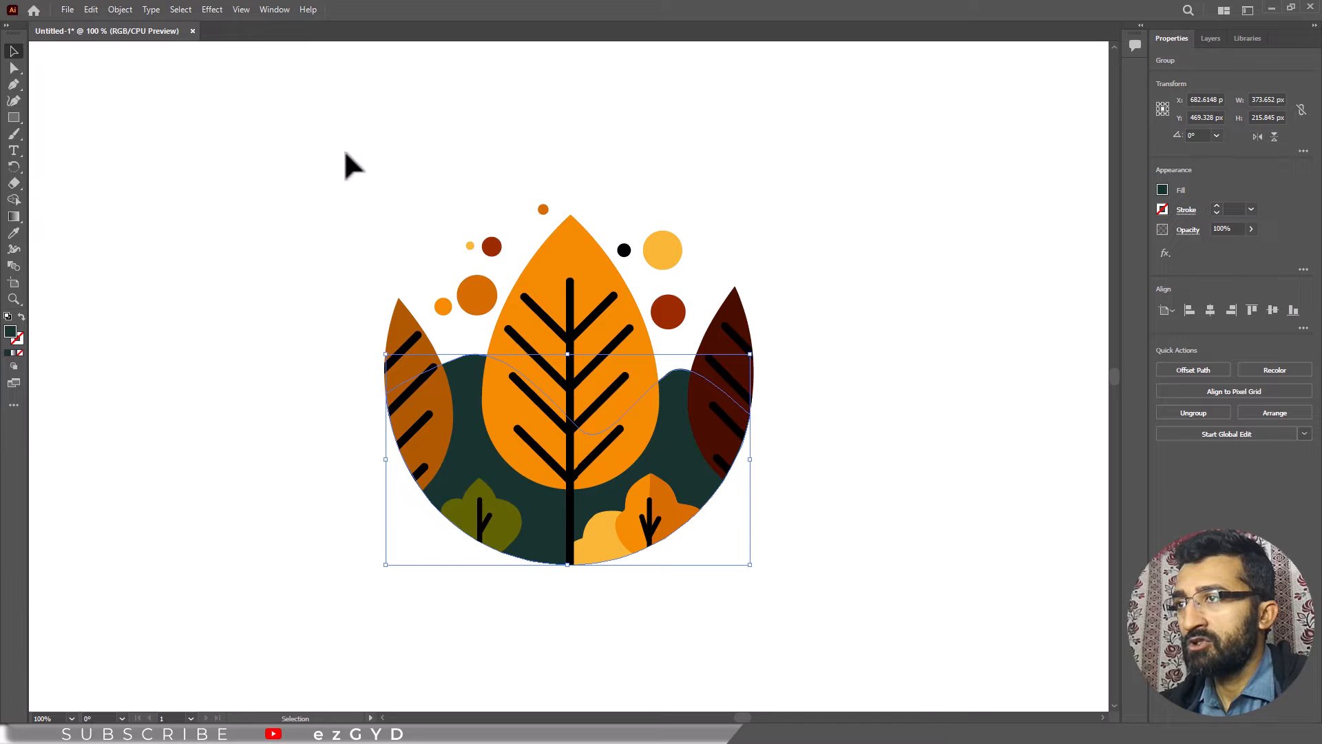
pyautogui.click(510, 237)
pyautogui.click(568, 249)
pyautogui.click(546, 210)
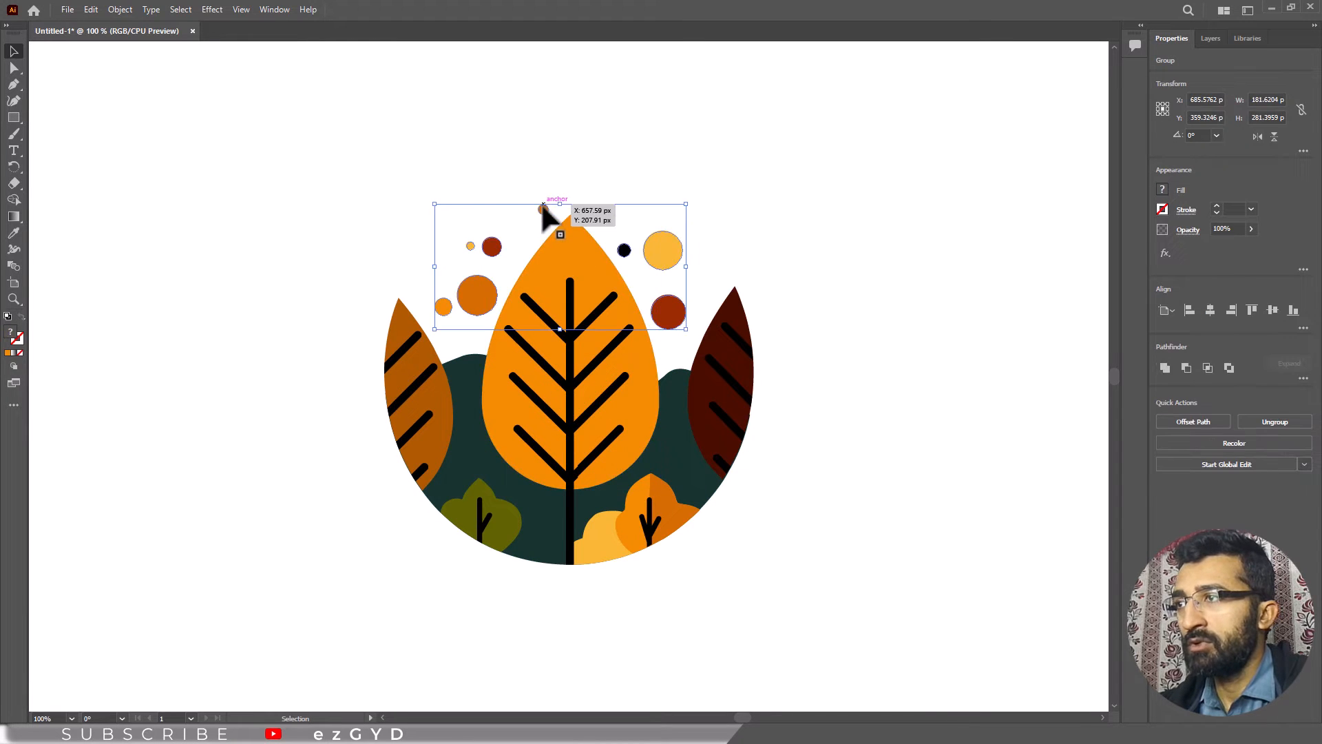
# Select all the leaf, hill and circle pieces and combine them into one group.
pyautogui.moveTo(301, 147); pyautogui.dragTo(832, 603)
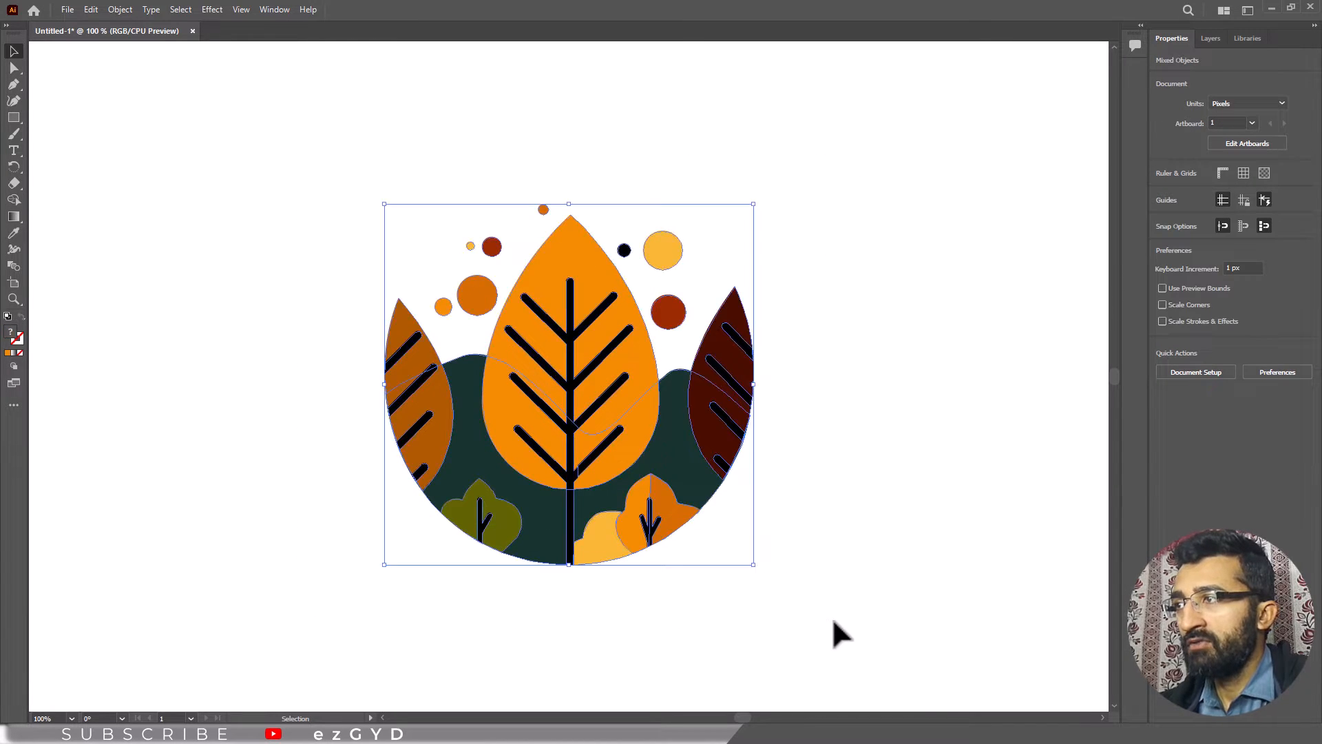
pyautogui.click(120, 10)
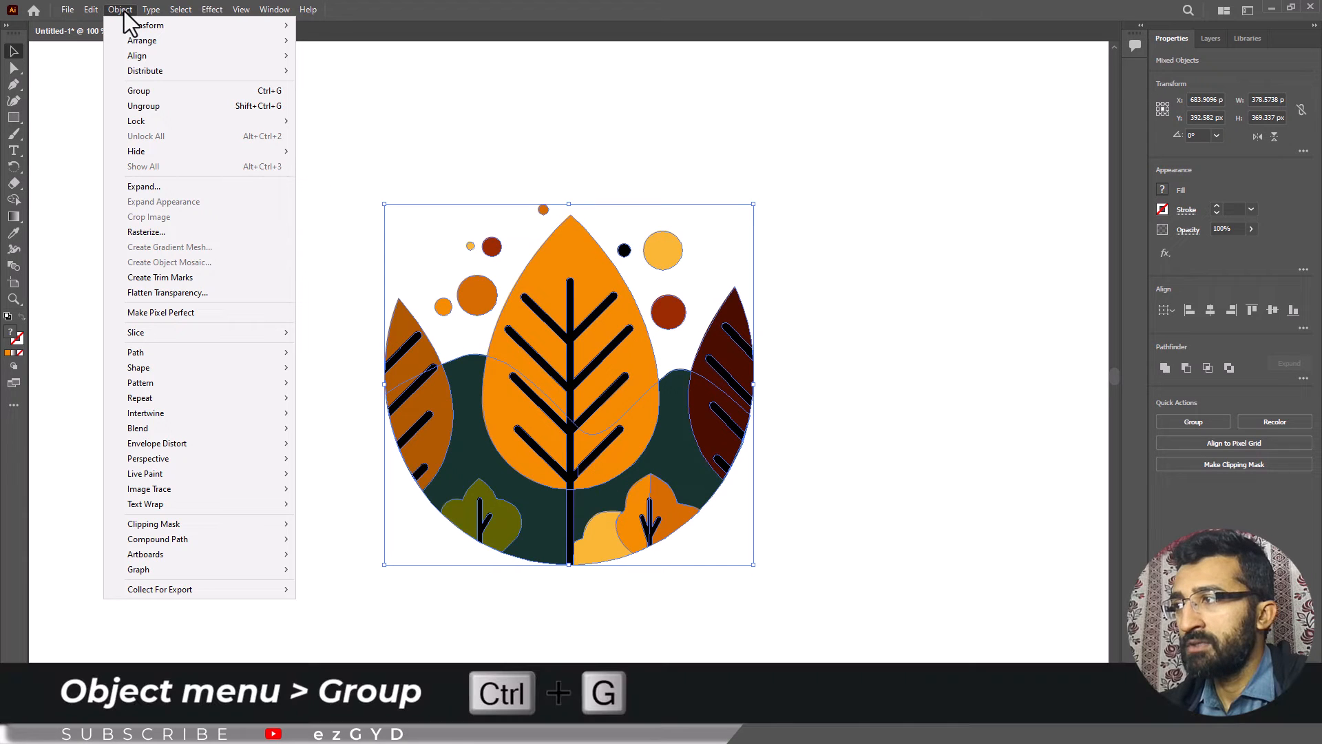
pyautogui.click(153, 90)
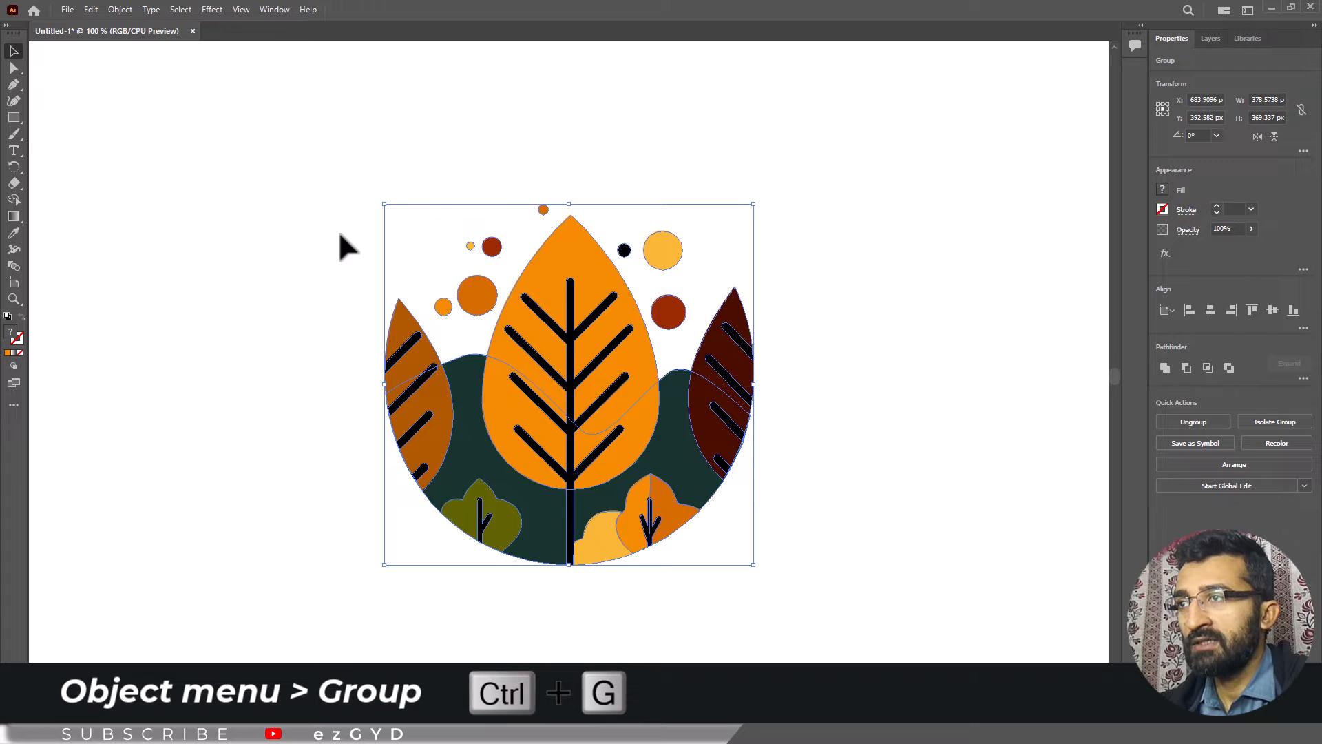
# Cover the artwork with a rectangle about 459 by 452 px and fill it with the White, Black linear gradient.
pyautogui.click(15, 117)
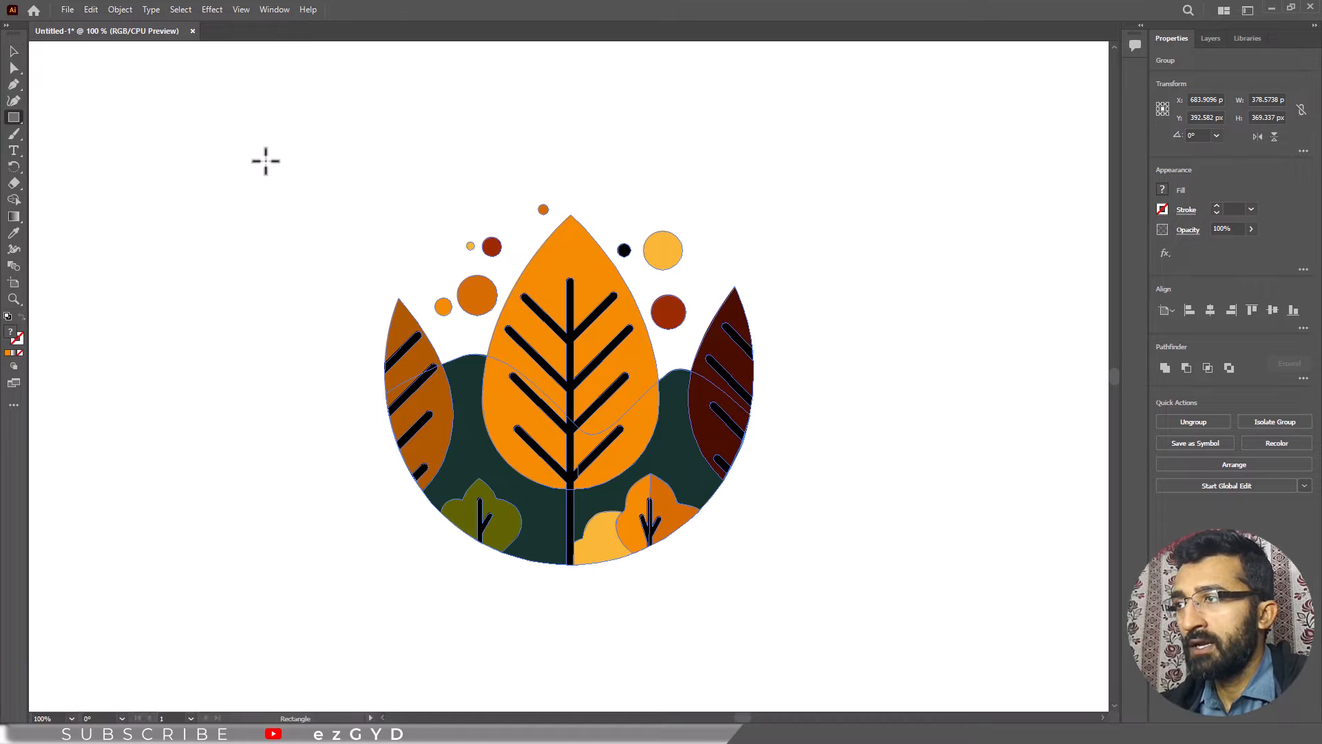
pyautogui.moveTo(340, 154); pyautogui.dragTo(789, 596)
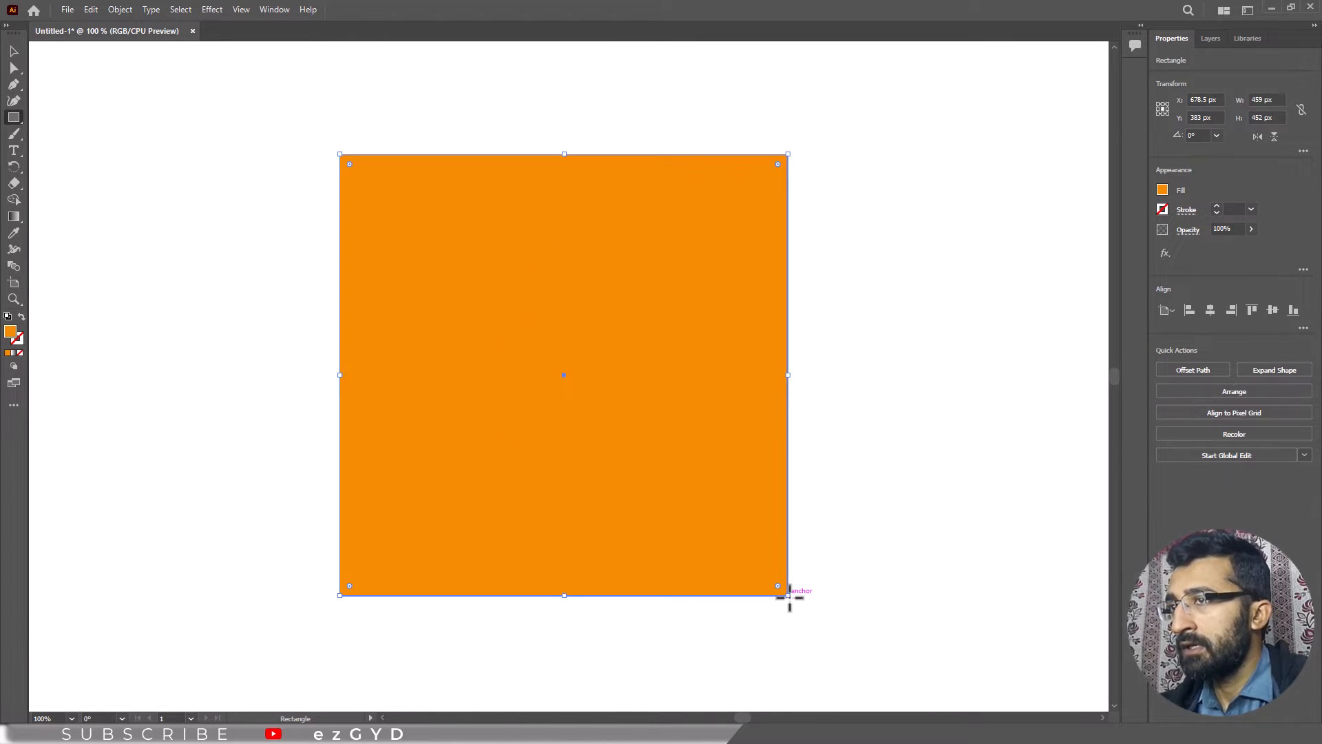
pyautogui.click(275, 10)
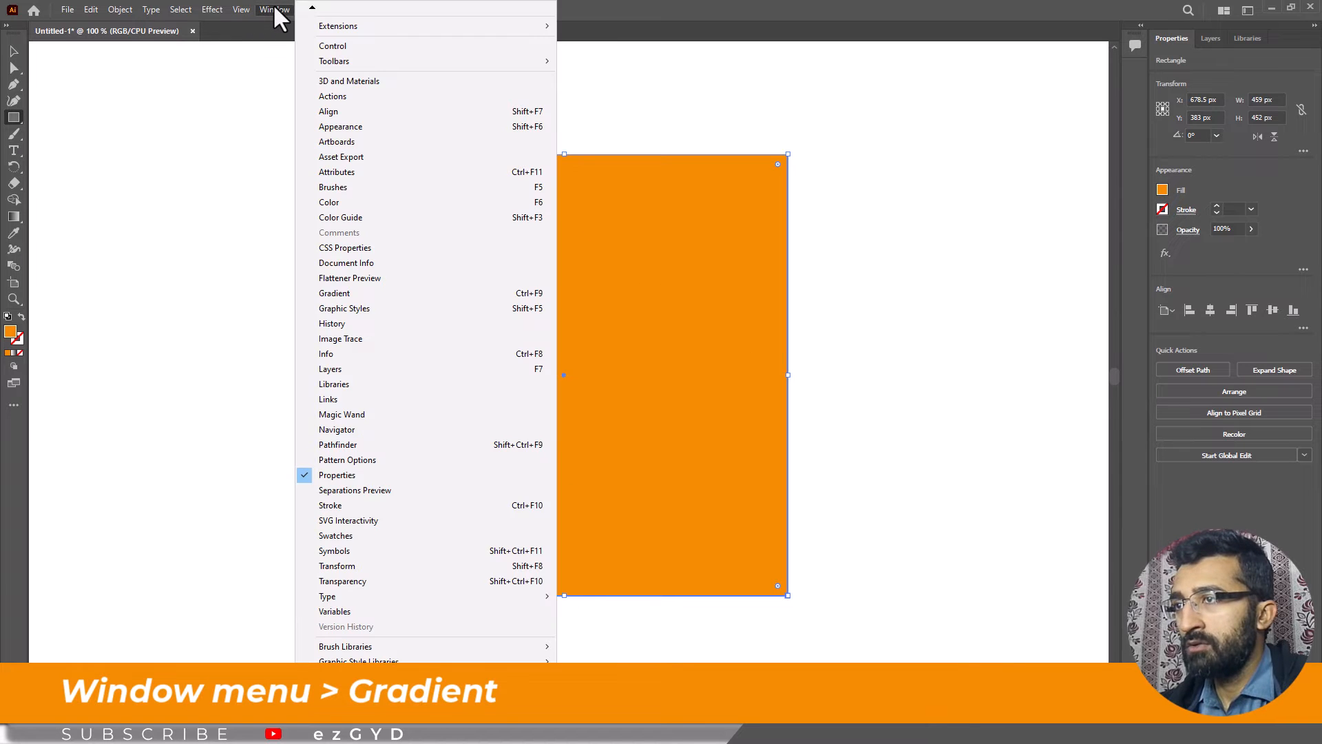
pyautogui.click(349, 293)
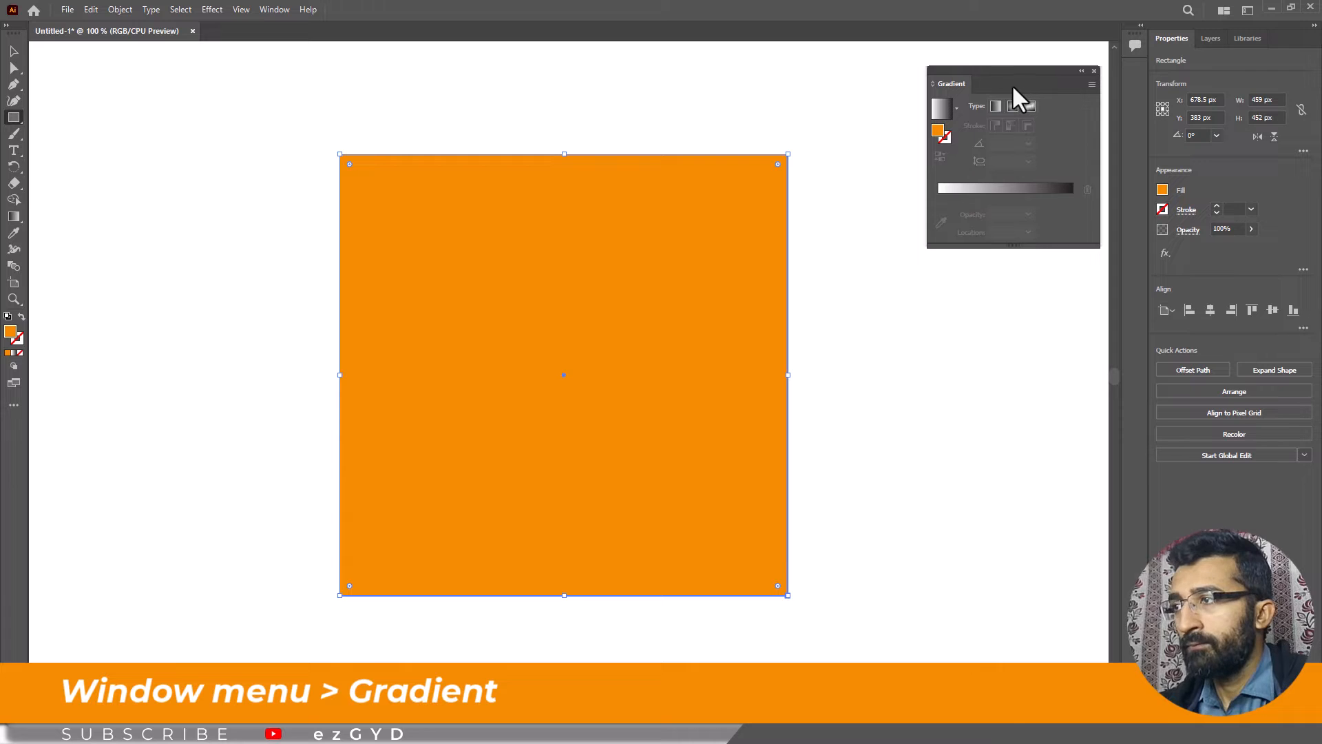
pyautogui.click(940, 112)
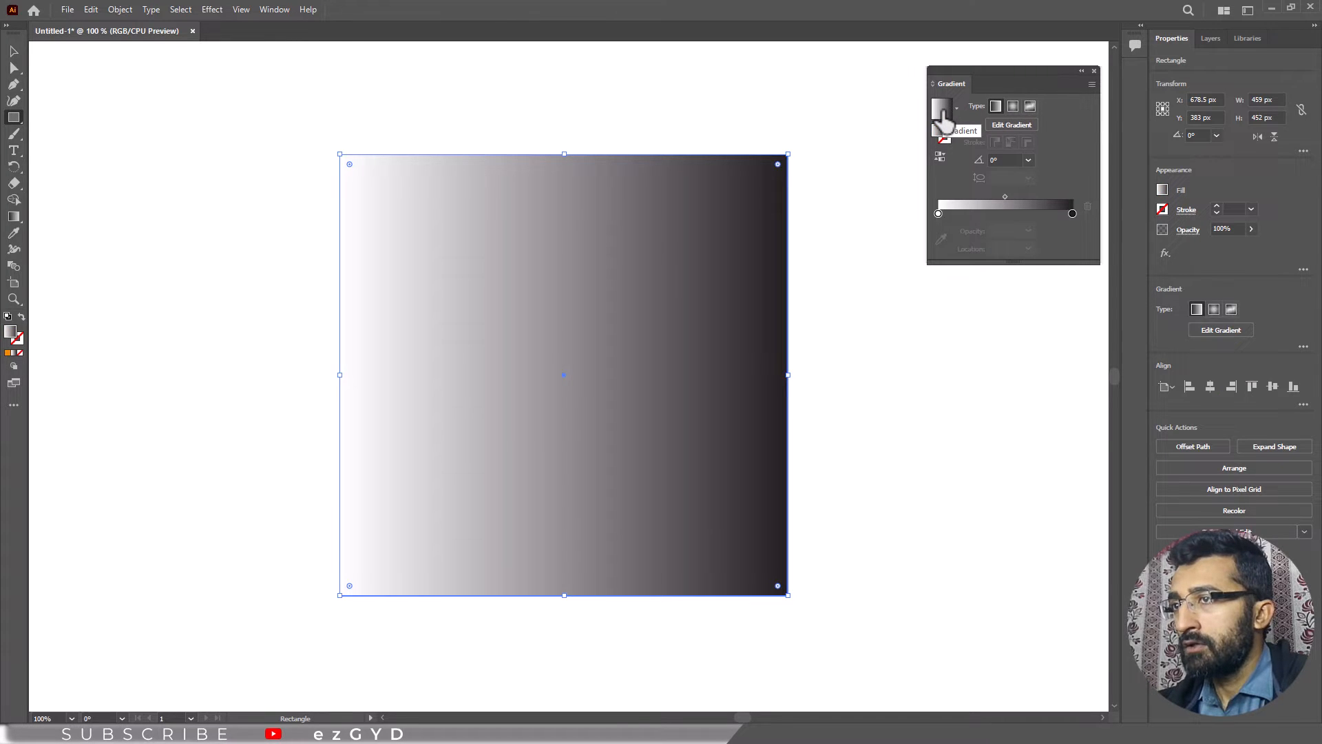
pyautogui.click(956, 109)
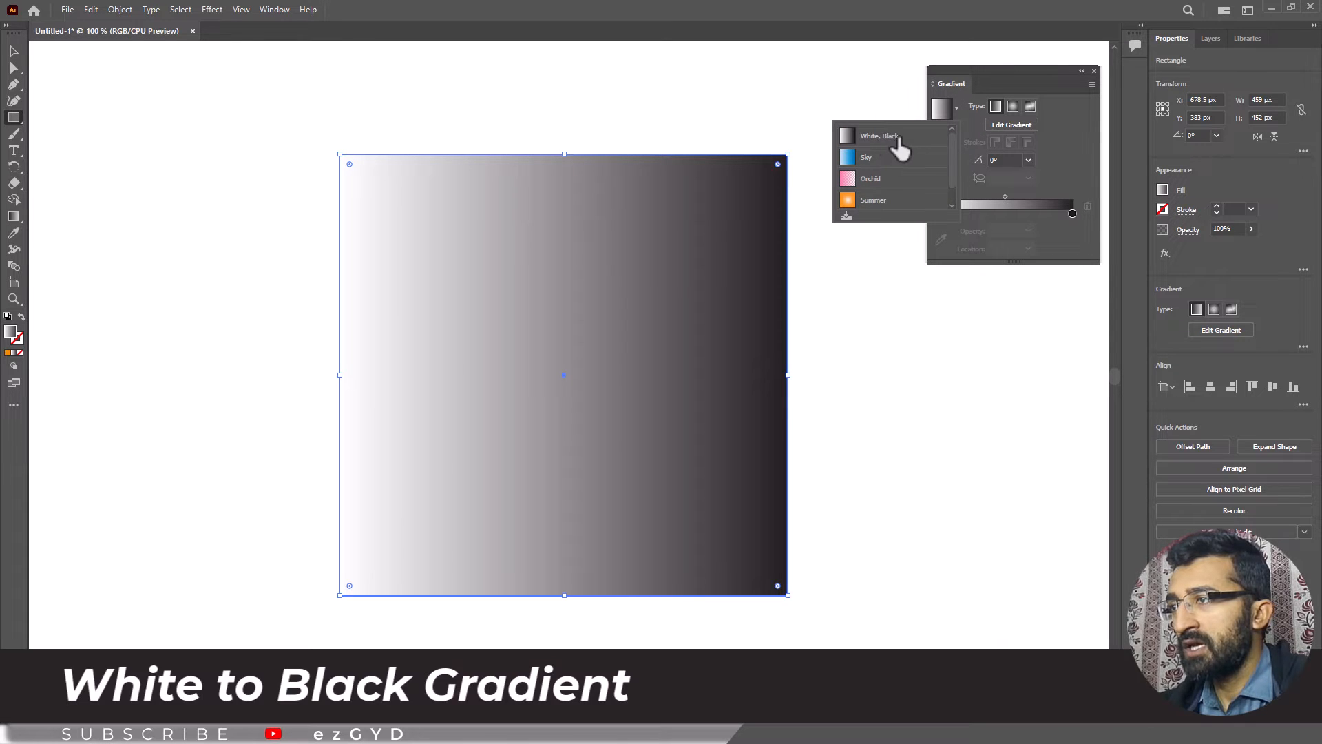
pyautogui.click(895, 138)
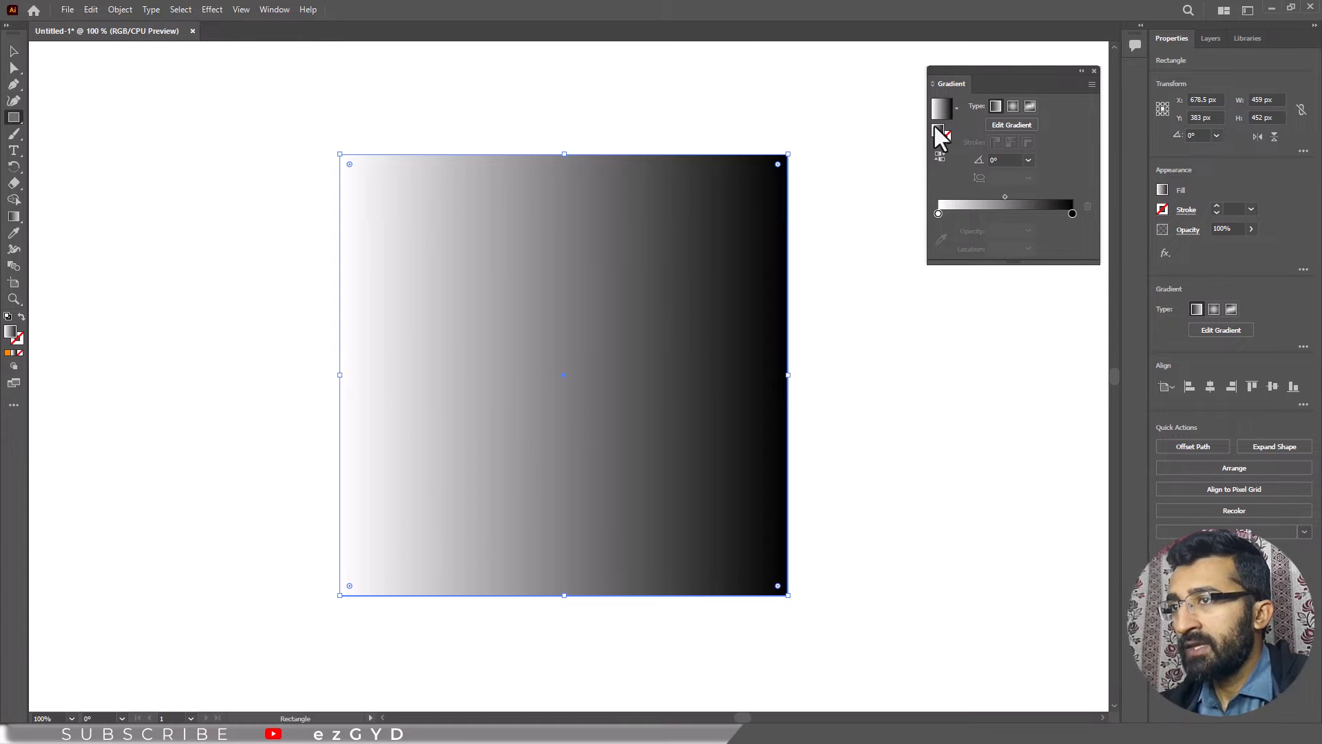
# Try an opacity mask on the grouped artwork using the gradient rectangle above it, and release the mask.
pyautogui.click(14, 51)
pyautogui.moveTo(193, 93); pyautogui.dragTo(850, 669)
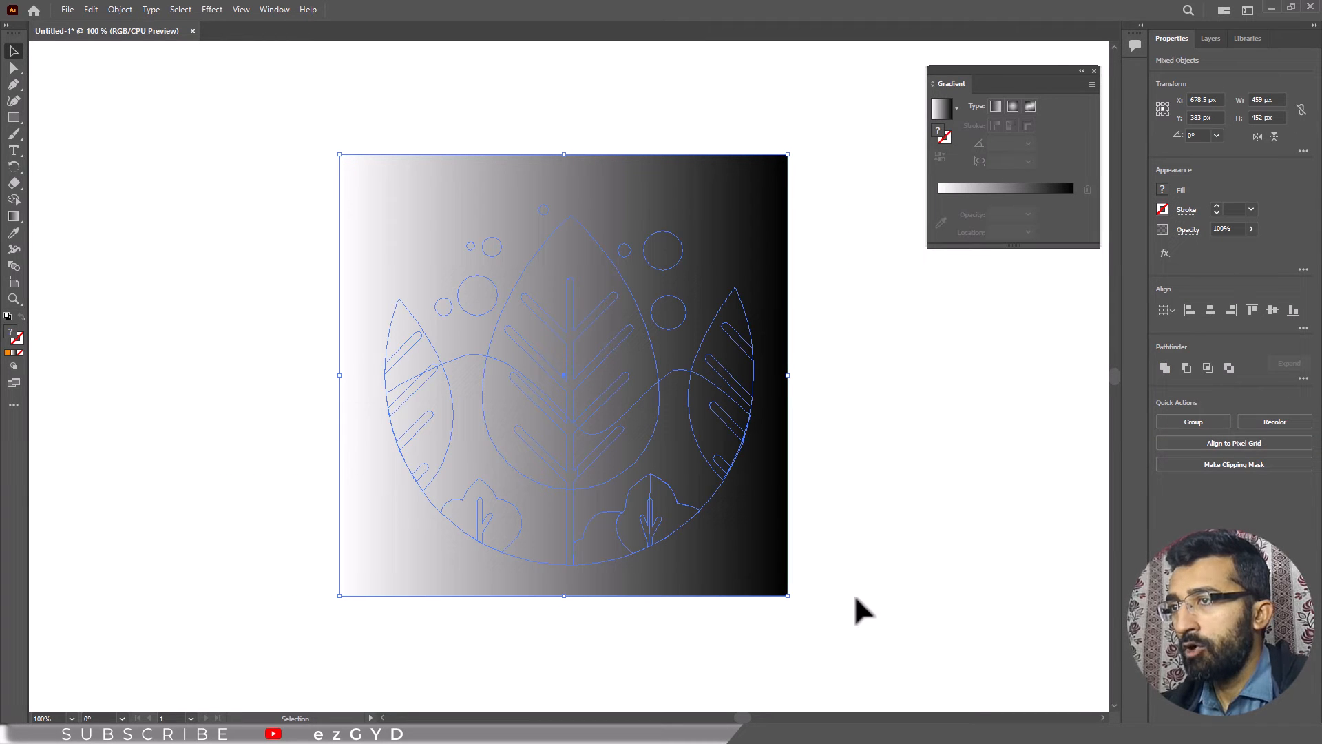
pyautogui.click(271, 12)
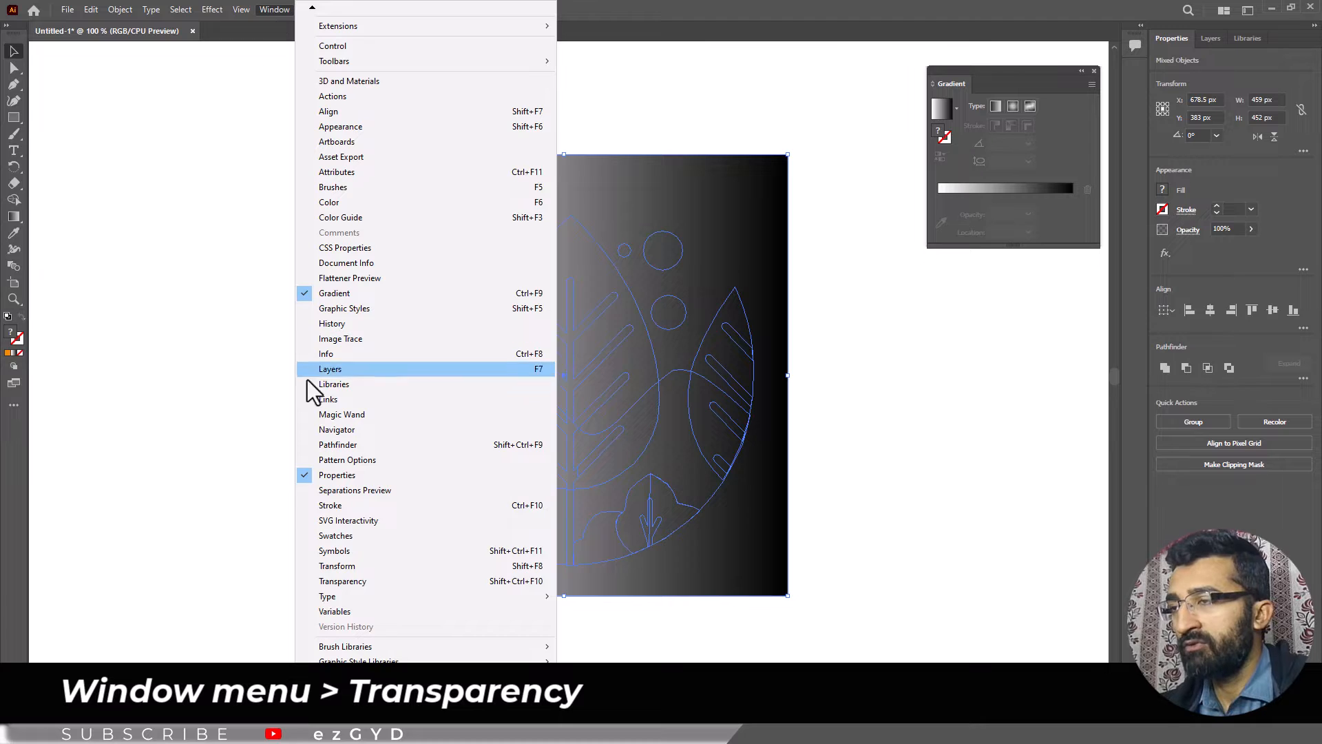
pyautogui.click(339, 581)
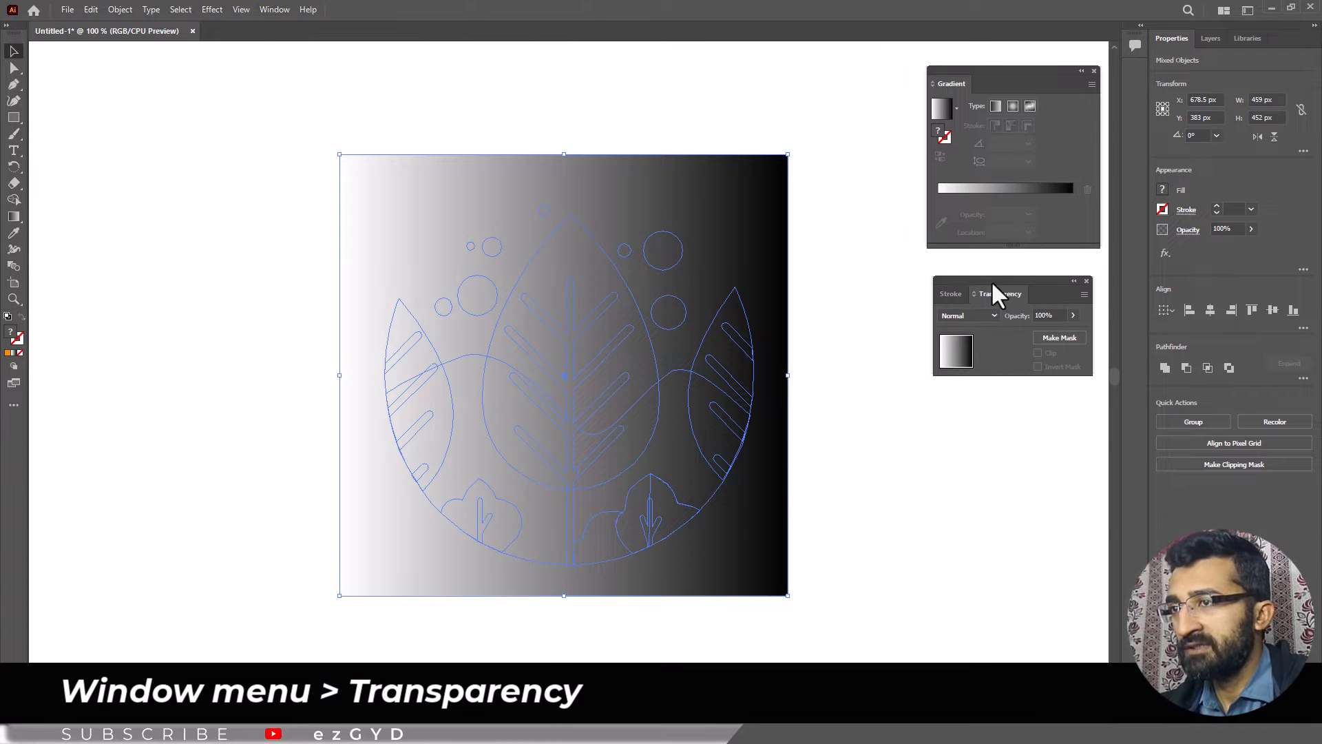
pyautogui.click(1059, 338)
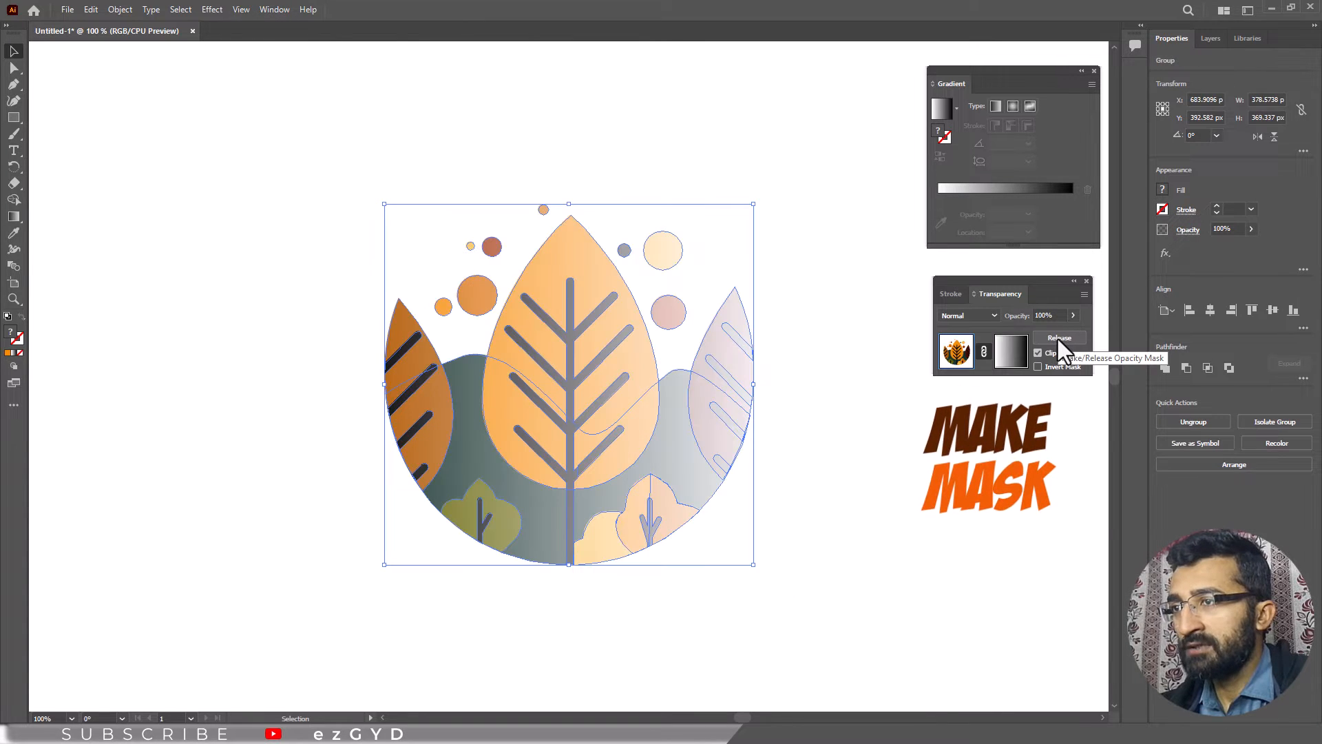
pyautogui.click(1058, 338)
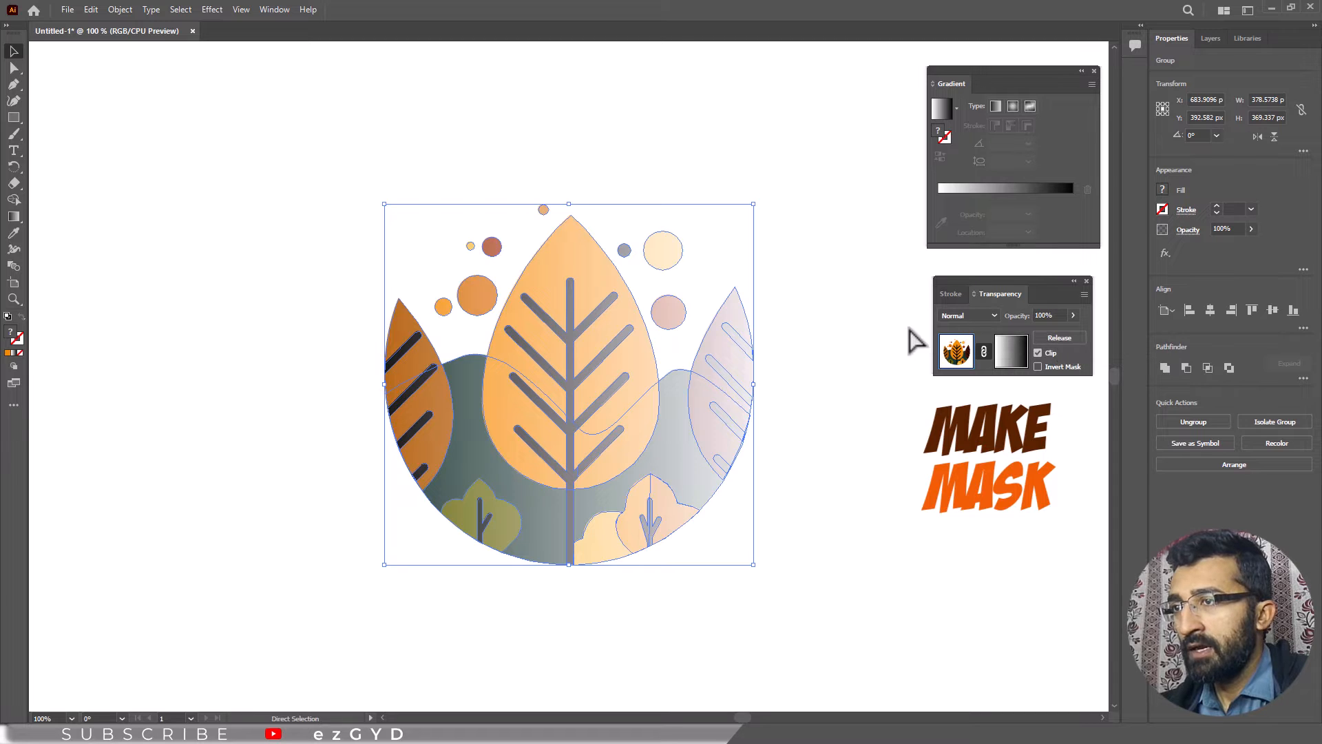
# Cut the gradient rectangle from above the artwork.
pyautogui.click(109, 103)
pyautogui.click(380, 185)
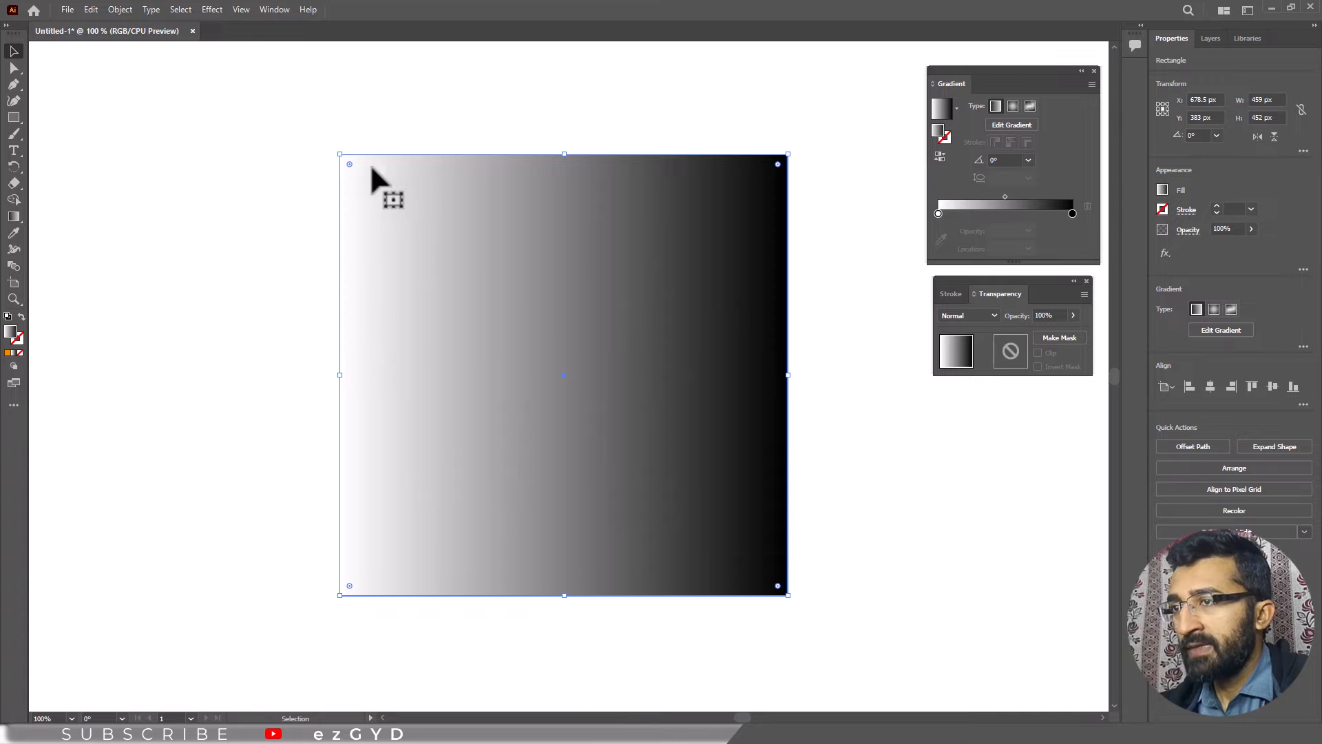
pyautogui.click(91, 9)
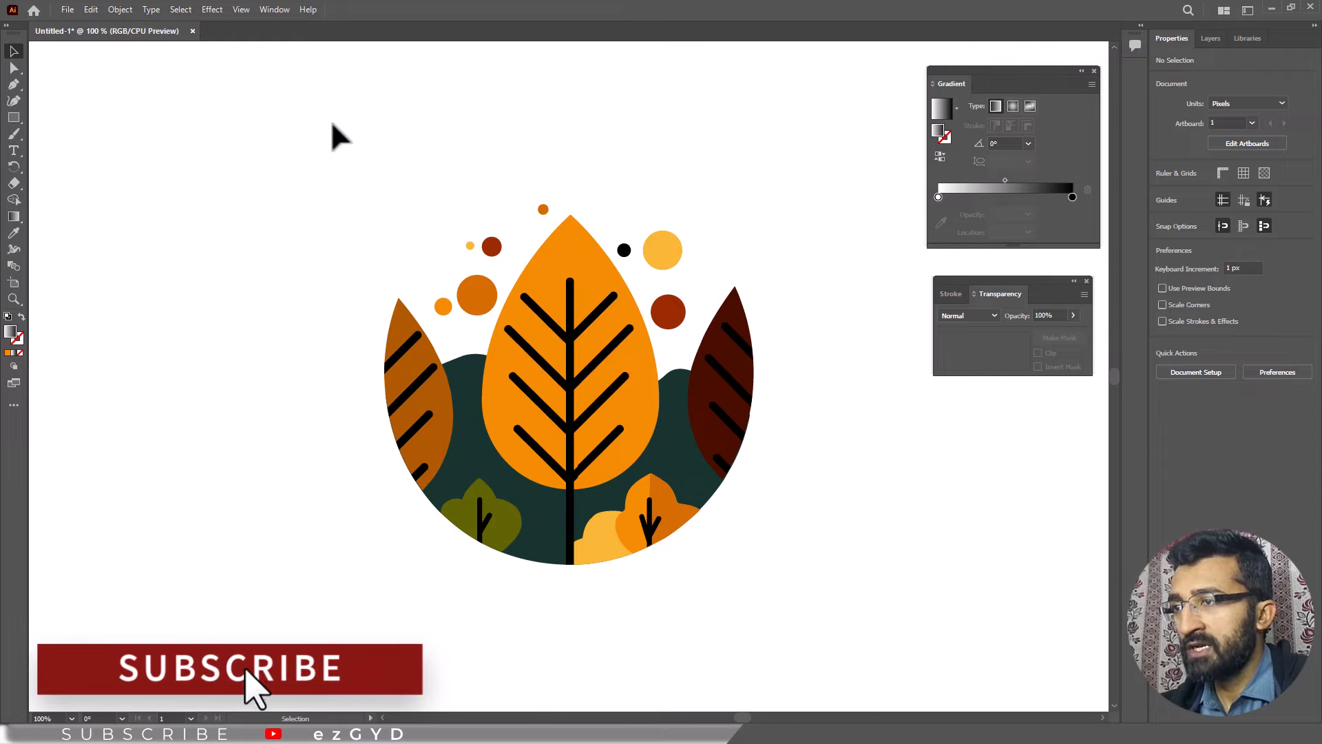
# Add an empty opacity mask to the grouped artwork and paste the gradient rectangle into the mask.
pyautogui.click(522, 361)
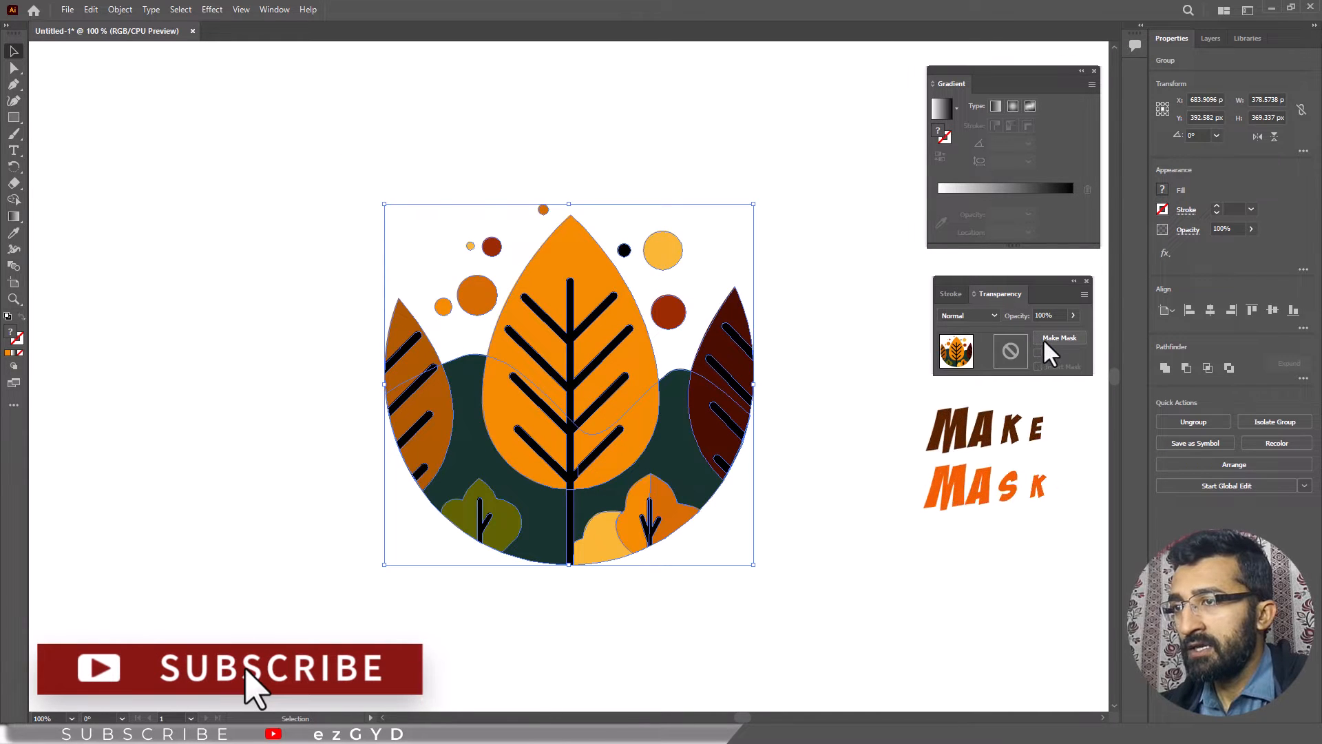
pyautogui.click(1080, 337)
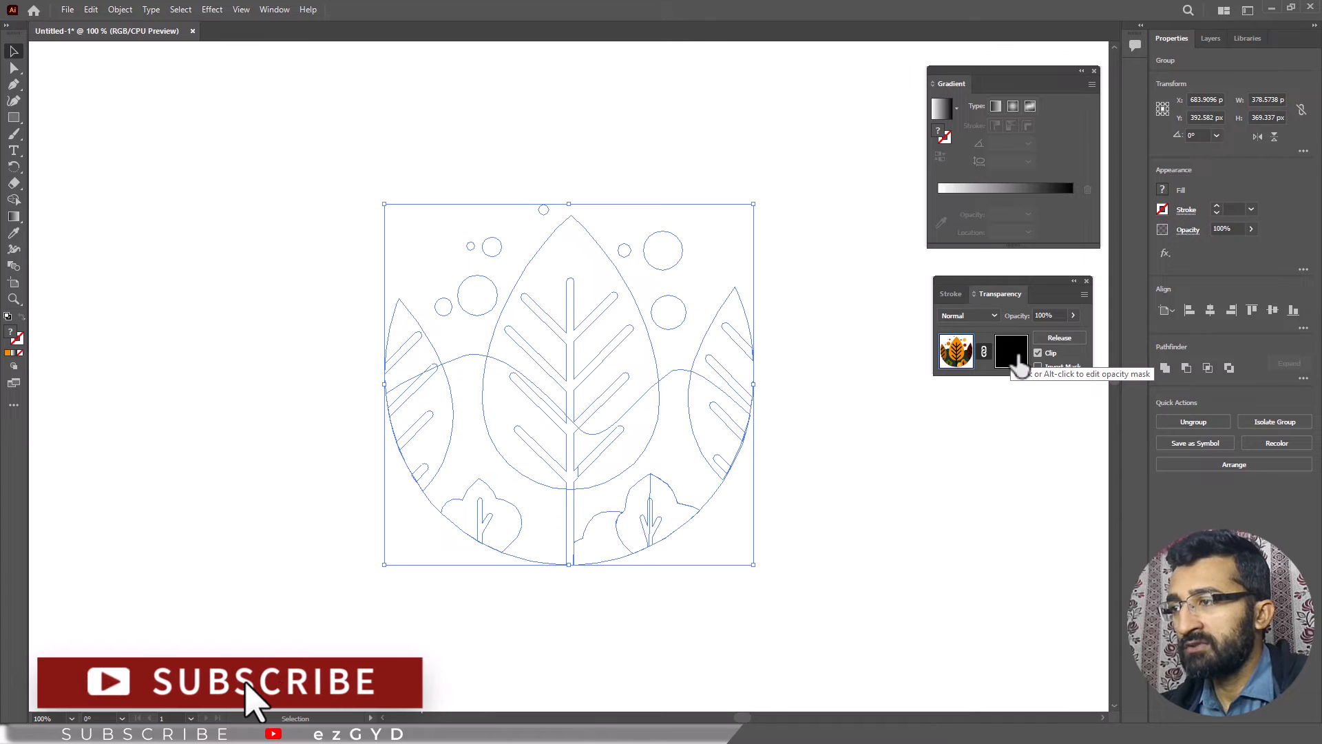
pyautogui.click(1015, 357)
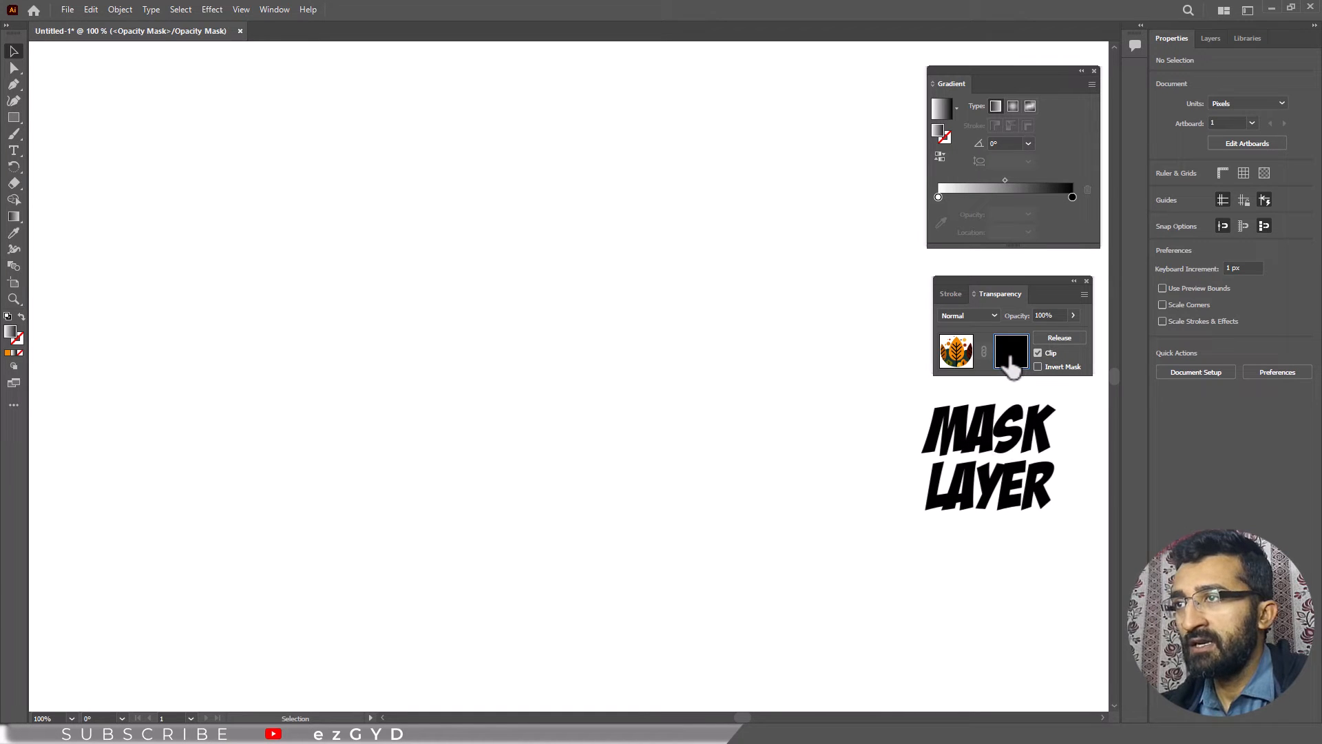
pyautogui.hotkey('ctrl', 'v')
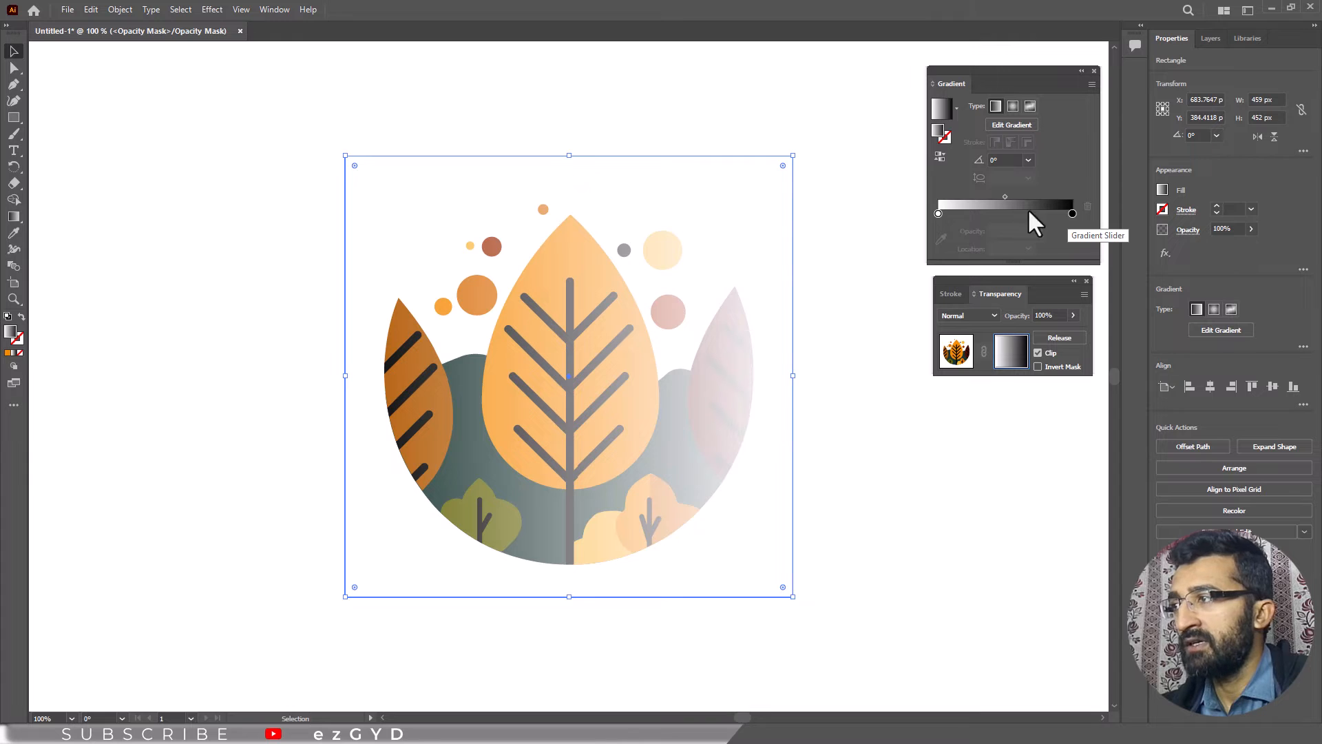
# Move the mask gradient's white stop to about 12.6%, its black stop to about 75.4% and the midpoint to 45.2%.
pyautogui.moveTo(939, 213); pyautogui.dragTo(956, 212)
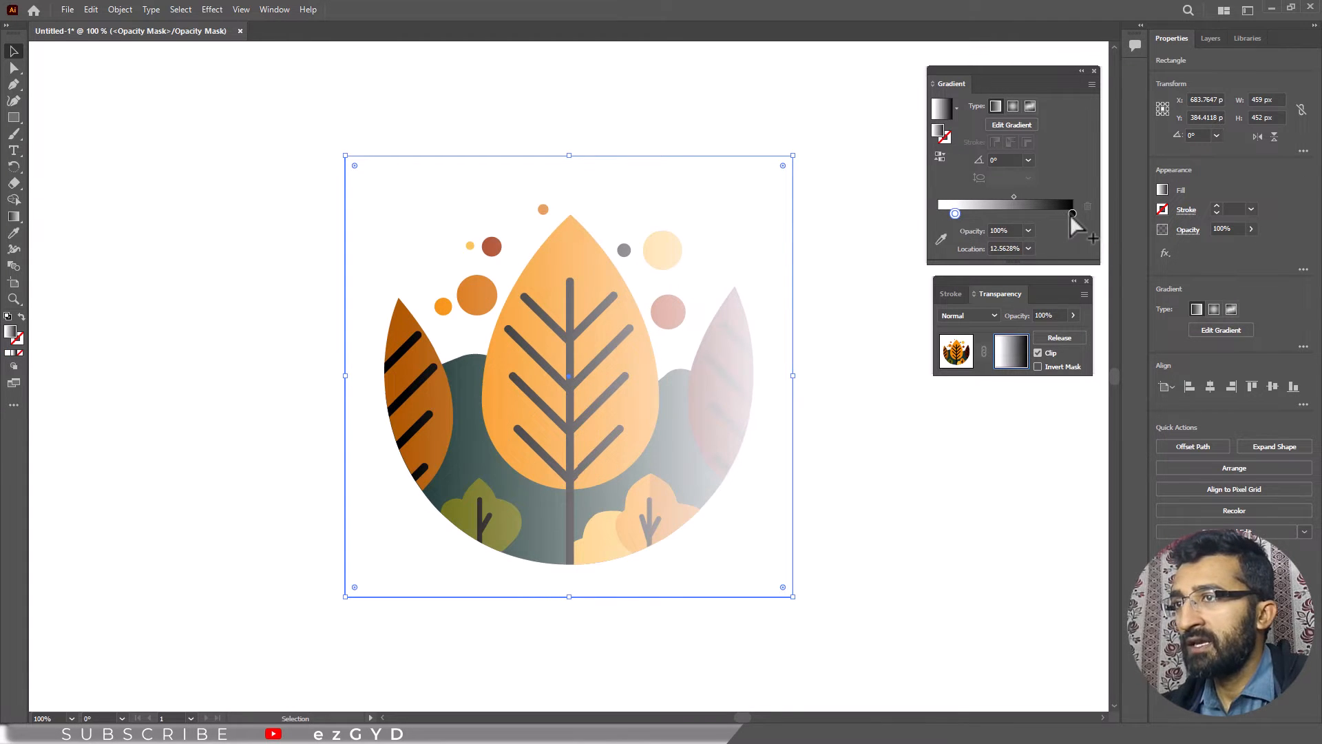
pyautogui.moveTo(1073, 214); pyautogui.dragTo(1039, 212)
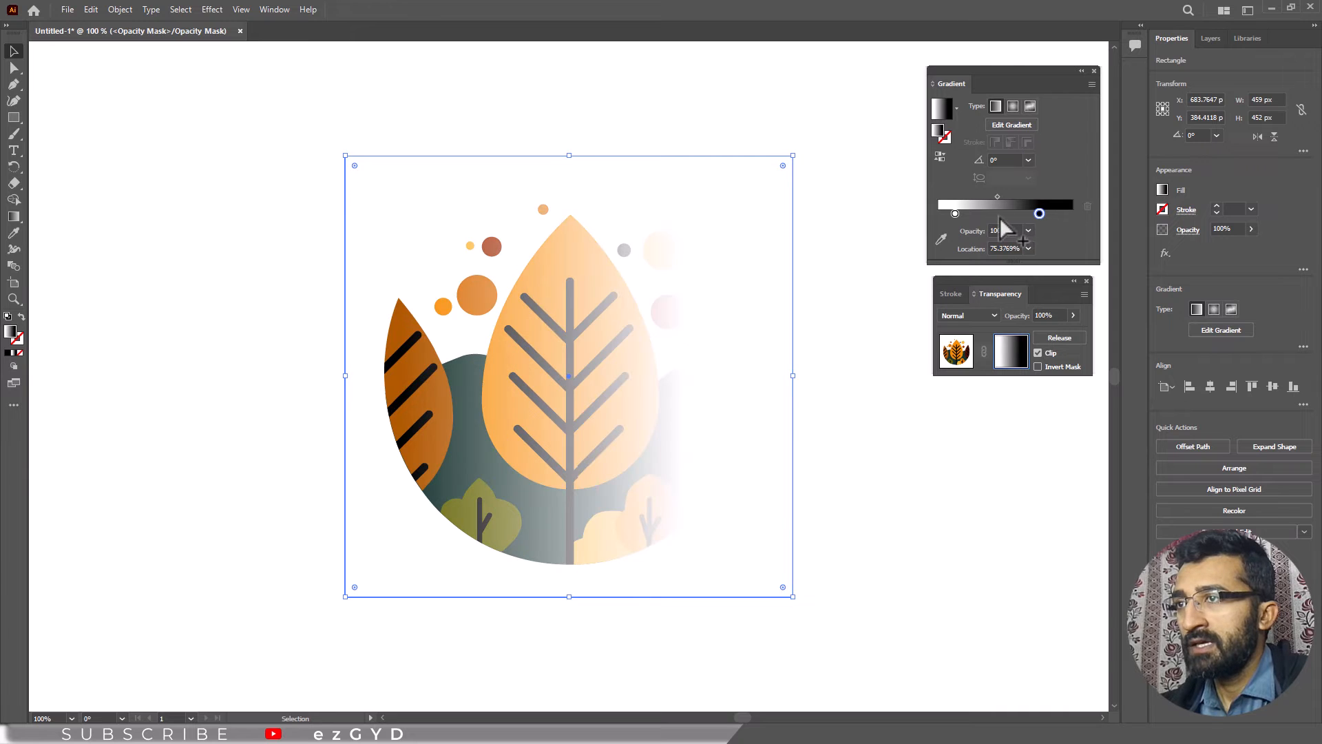
pyautogui.moveTo(997, 196)
pyautogui.mouseDown()
pyautogui.moveTo(1017, 198)
pyautogui.moveTo(975, 196)
pyautogui.moveTo(1026, 198)
pyautogui.moveTo(994, 197)
pyautogui.mouseUp()
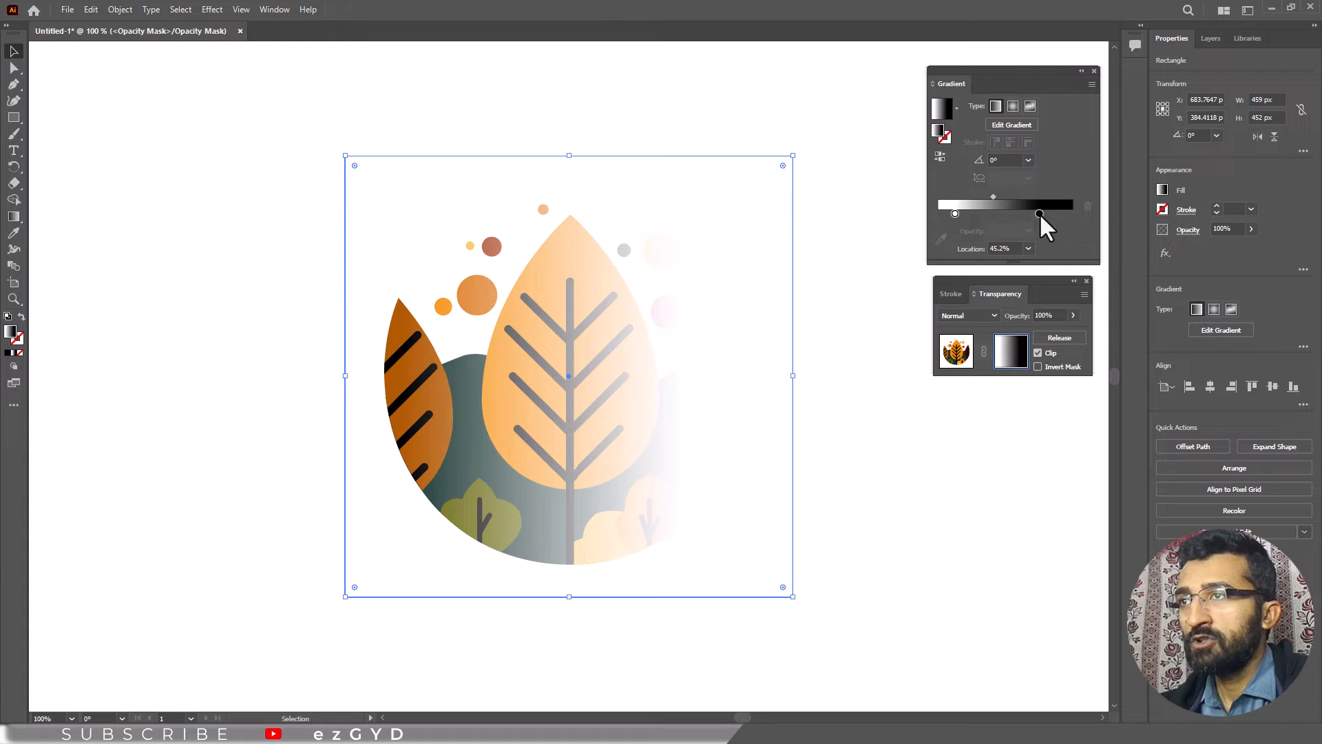
# With the Gradient tool, place the mask's white stop at 0%, the black stop at about 50.6% and the midpoint close to the black stop.
pyautogui.click(14, 217)
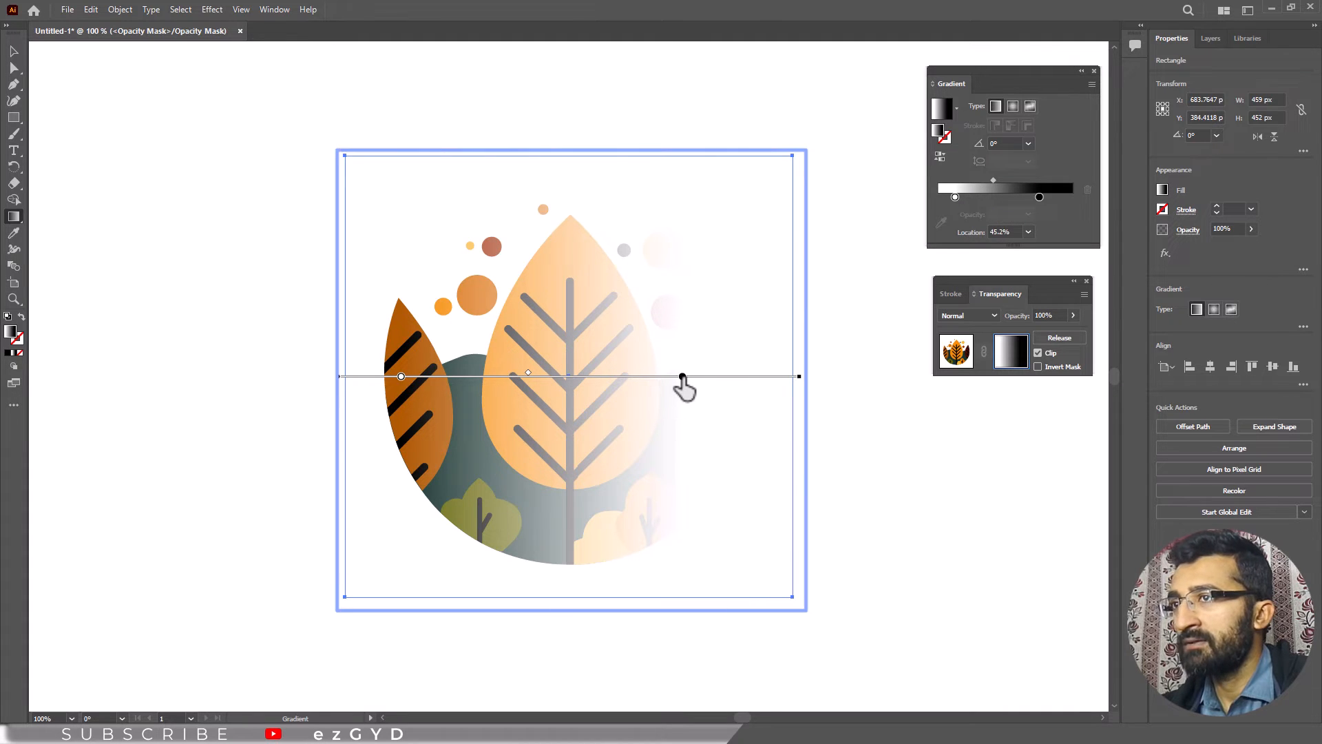
pyautogui.moveTo(682, 377); pyautogui.dragTo(794, 377)
pyautogui.moveTo(401, 377); pyautogui.dragTo(347, 385)
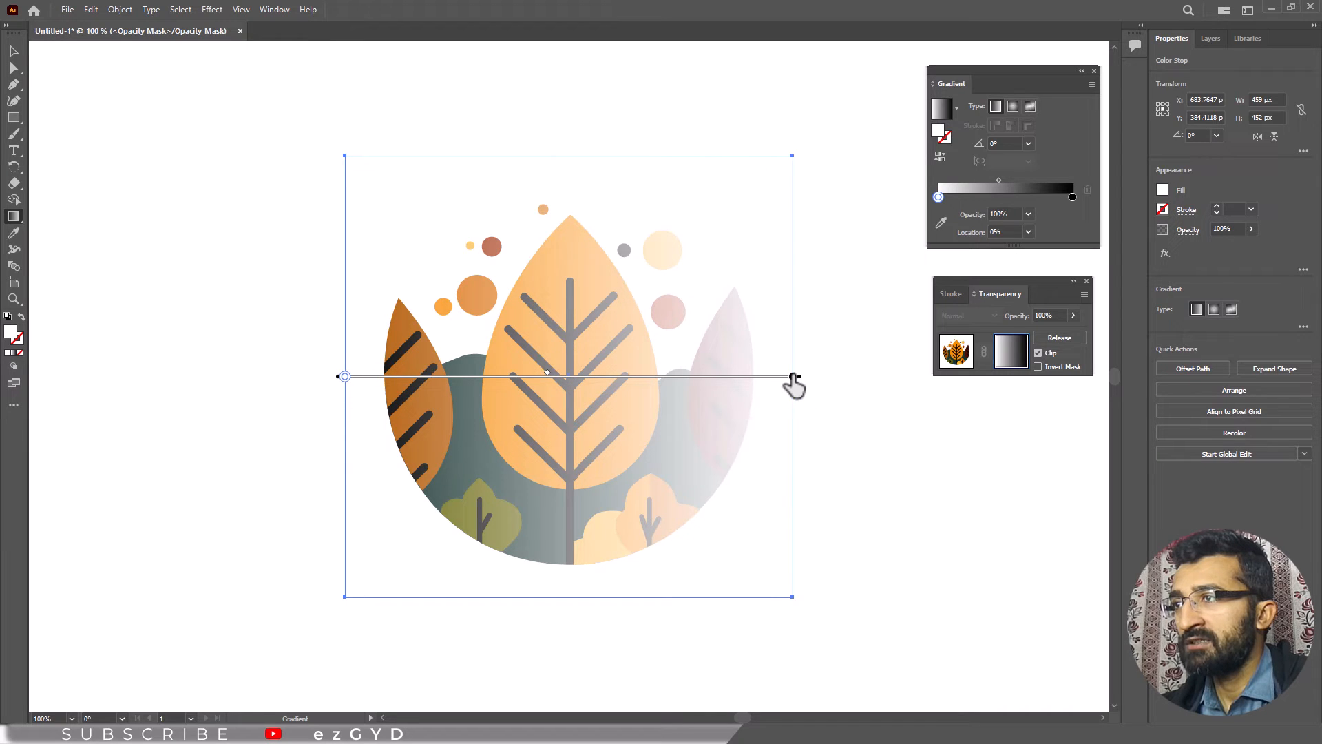
pyautogui.moveTo(792, 379); pyautogui.dragTo(571, 378)
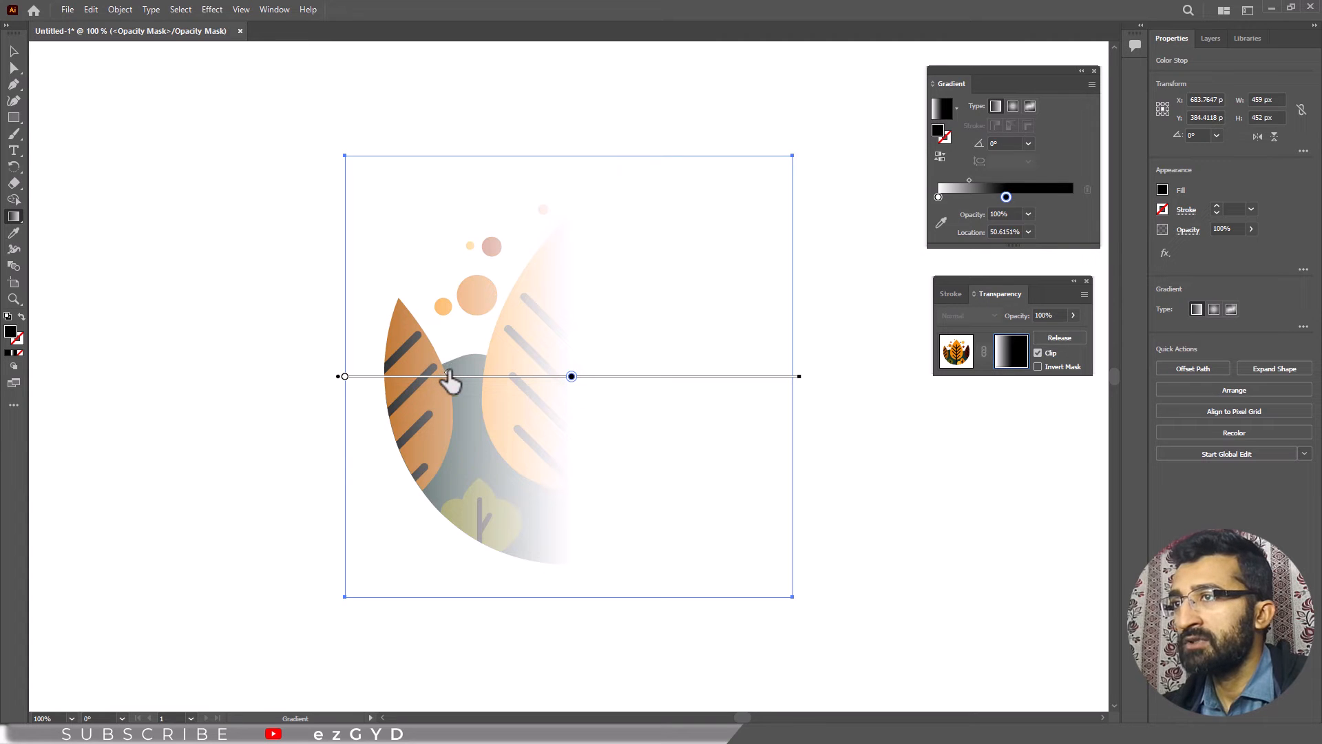
pyautogui.moveTo(449, 378); pyautogui.dragTo(535, 378)
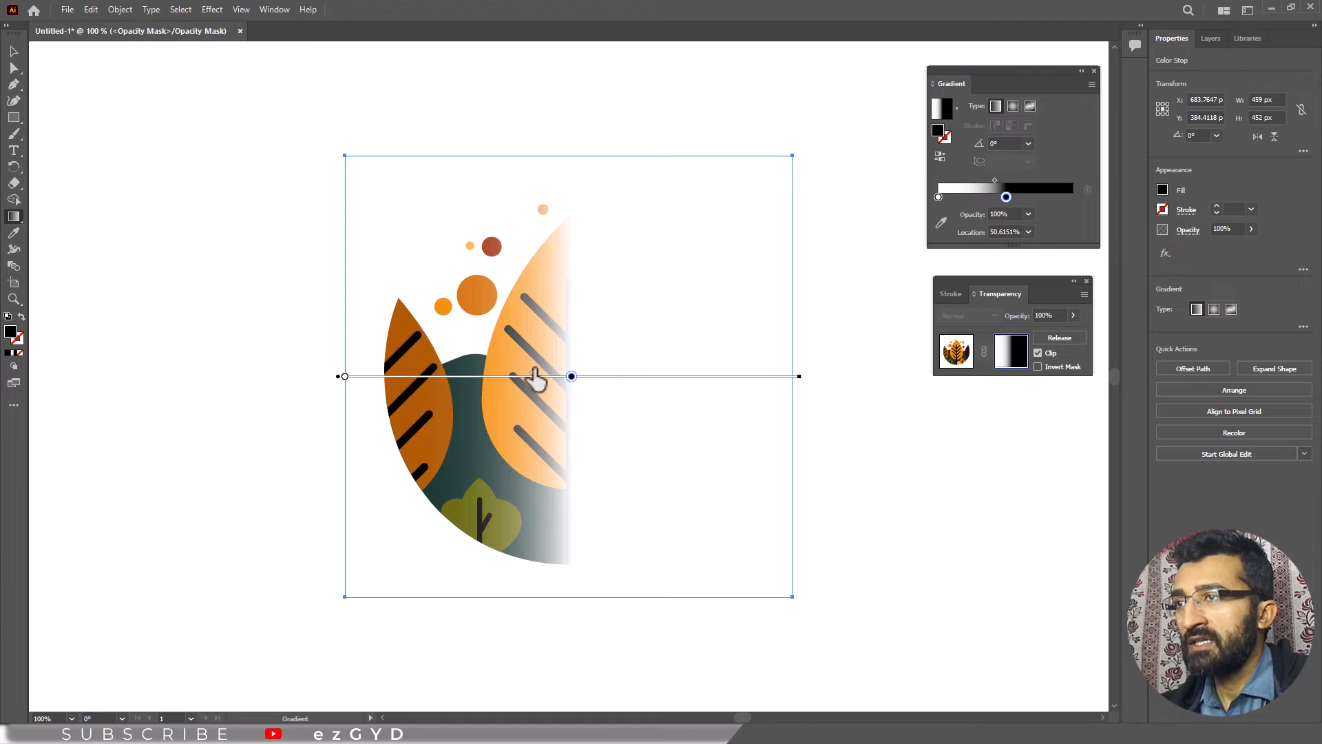
# Set the mask gradient's angle to 45°.
pyautogui.click(1029, 144)
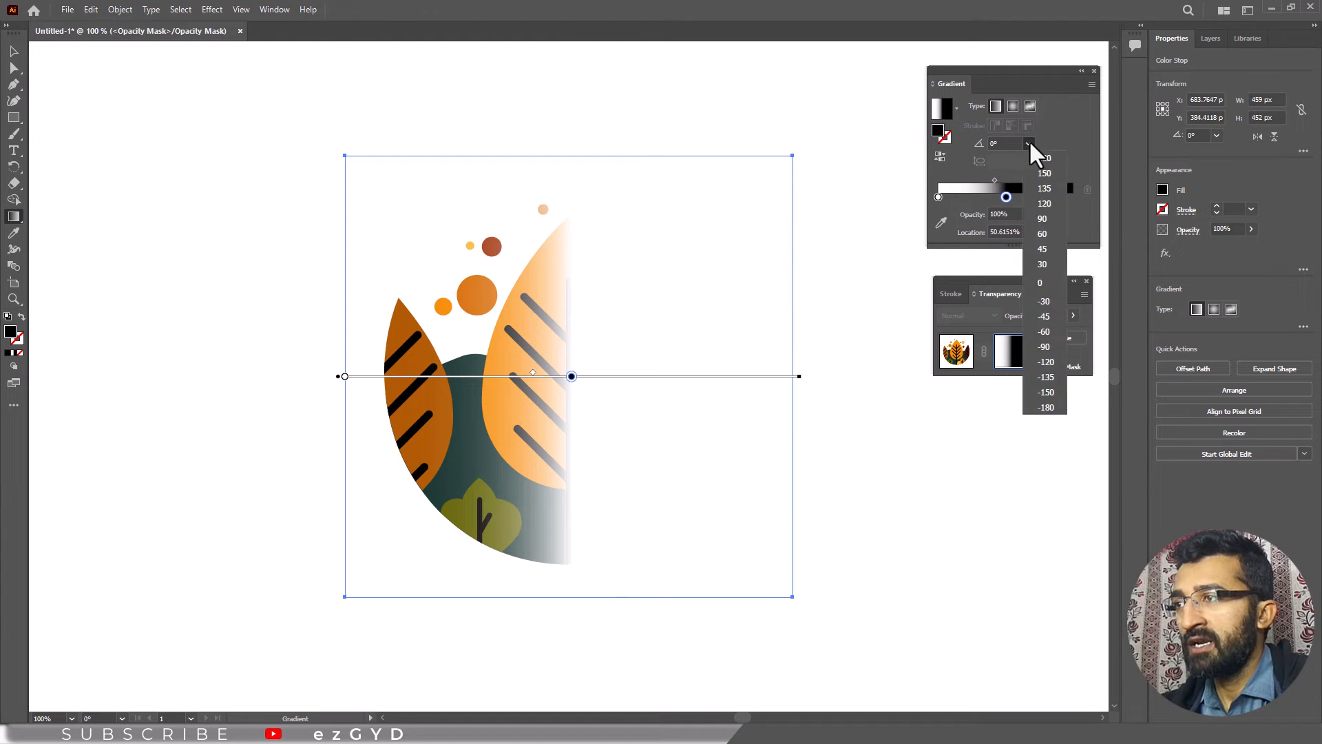
pyautogui.click(1042, 254)
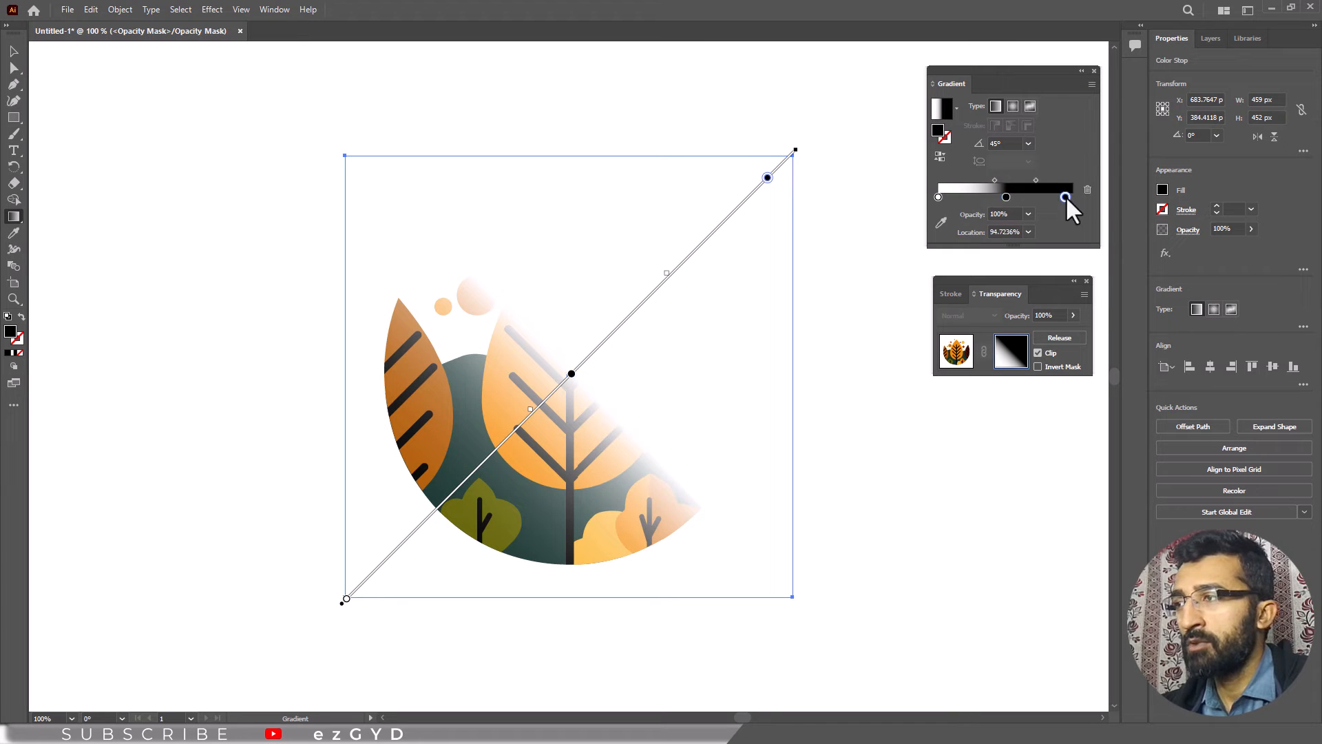
# Make the mask gradient's end stop white at 100%, shift the black stop slightly toward it, and set the midpoint between them to about 31.7%.
pyautogui.doubleClick(1065, 195)
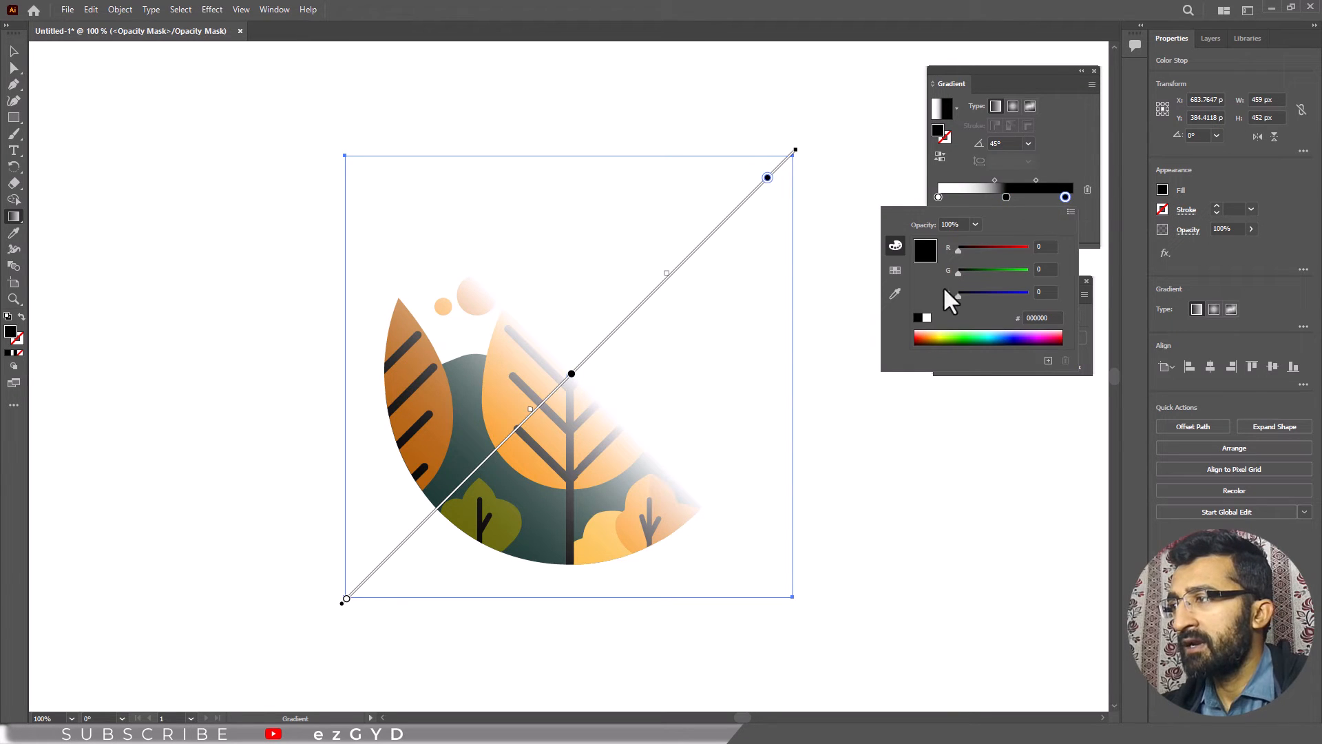
pyautogui.click(928, 318)
pyautogui.click(1061, 160)
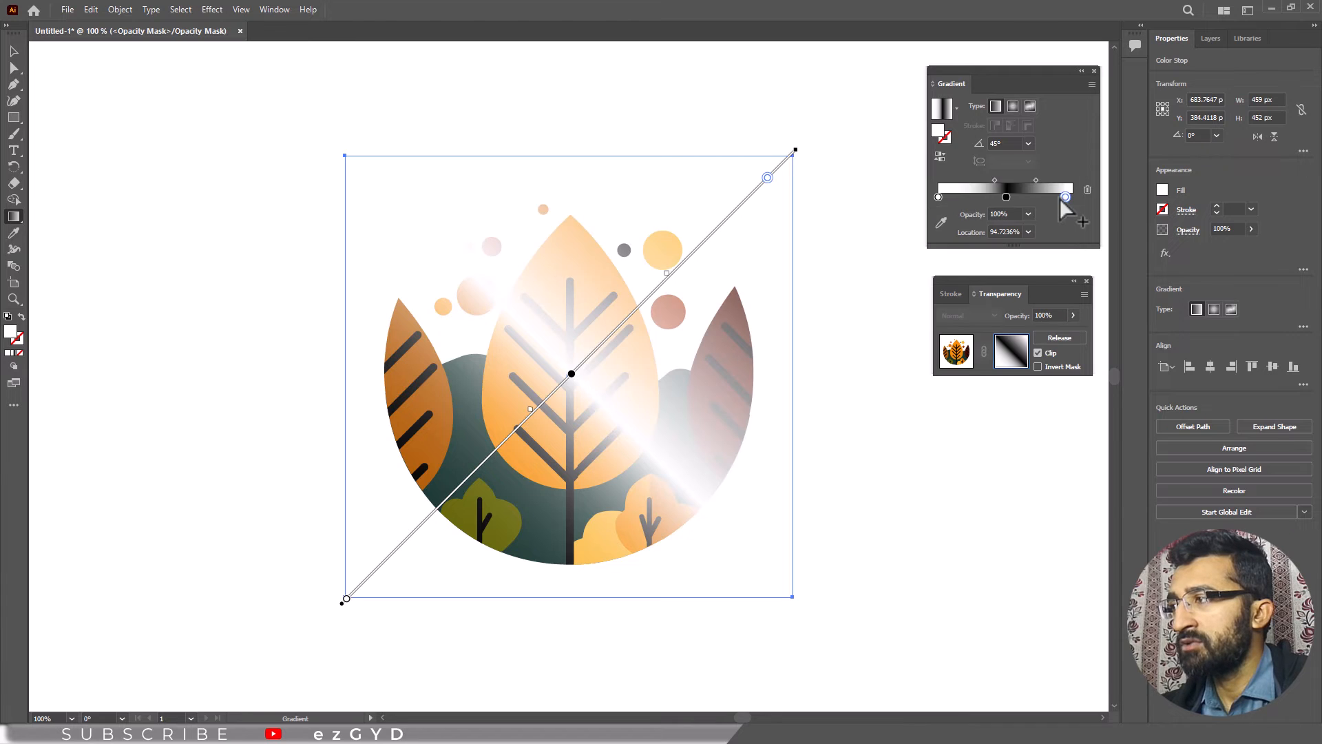
pyautogui.moveTo(1065, 196); pyautogui.dragTo(1072, 197)
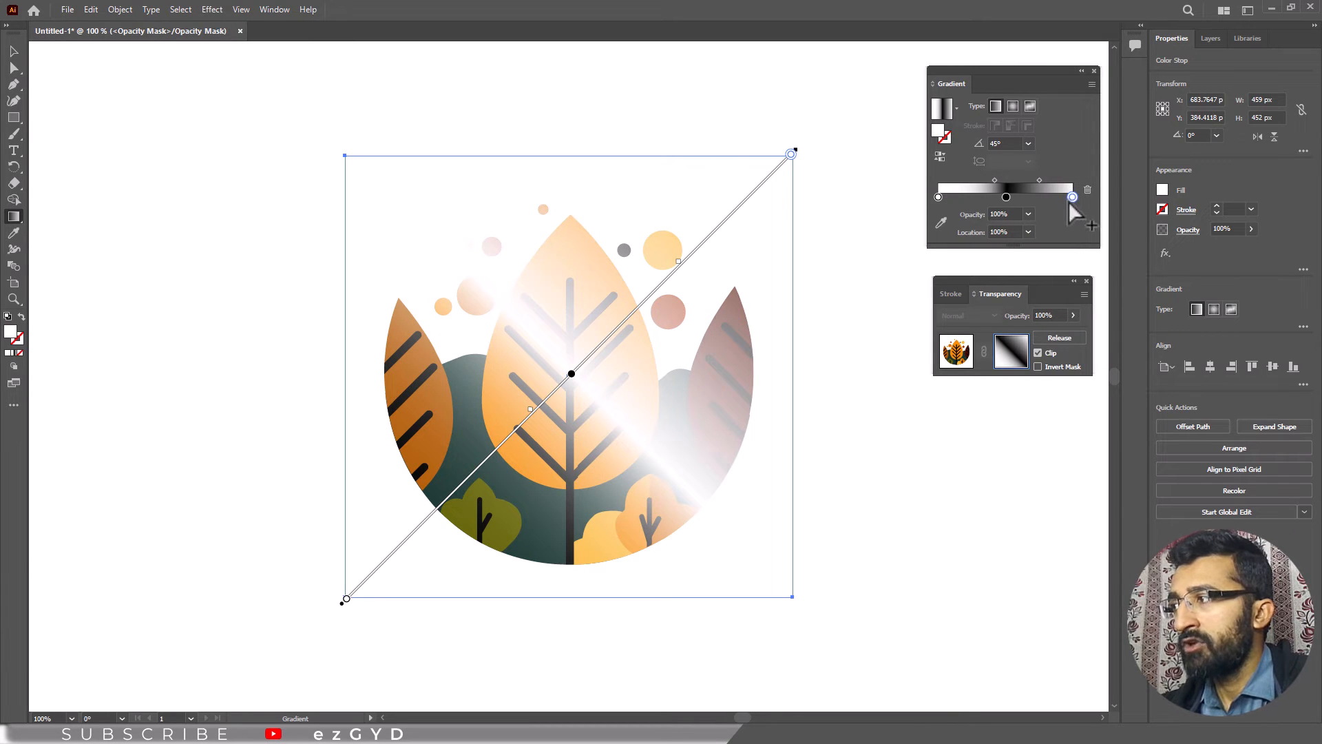
pyautogui.moveTo(1006, 197); pyautogui.dragTo(1032, 180)
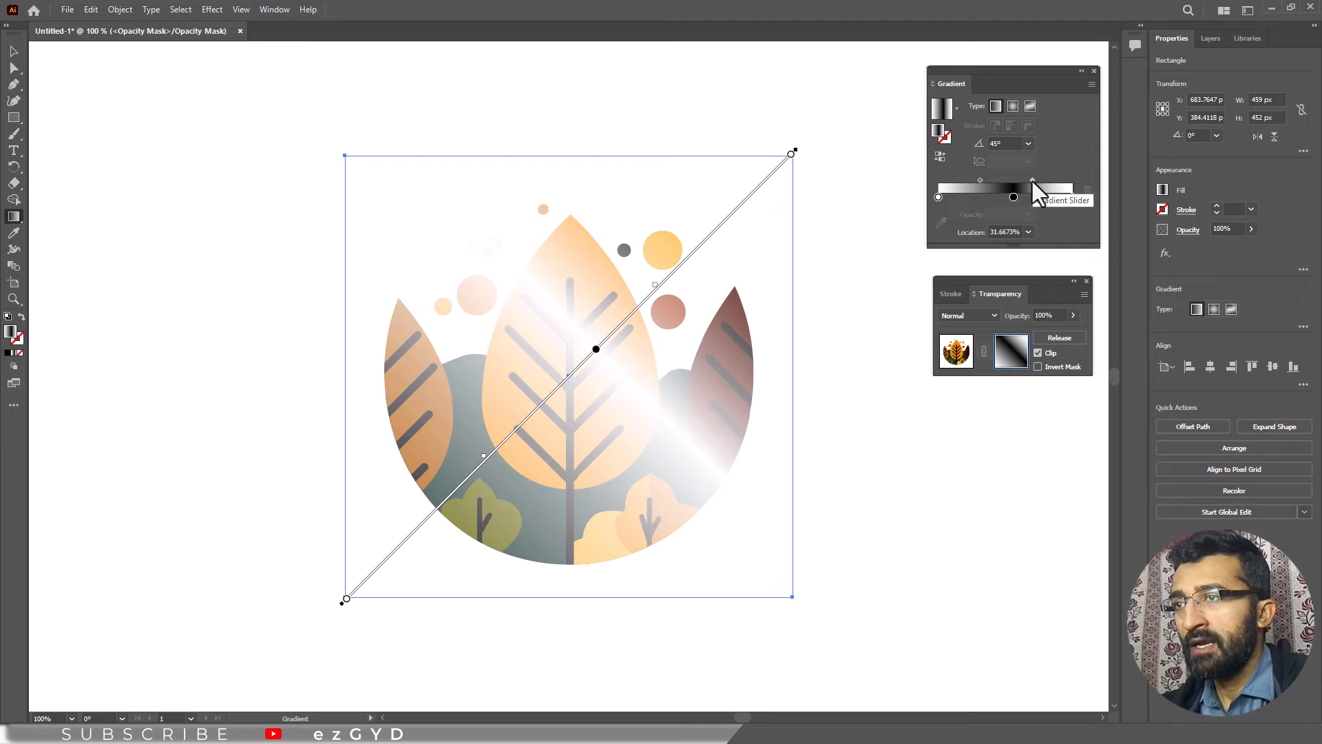
# Change the mask to a freeform gradient in Points mode and move its two upper color stops inward beside the central leaf.
pyautogui.click(1030, 107)
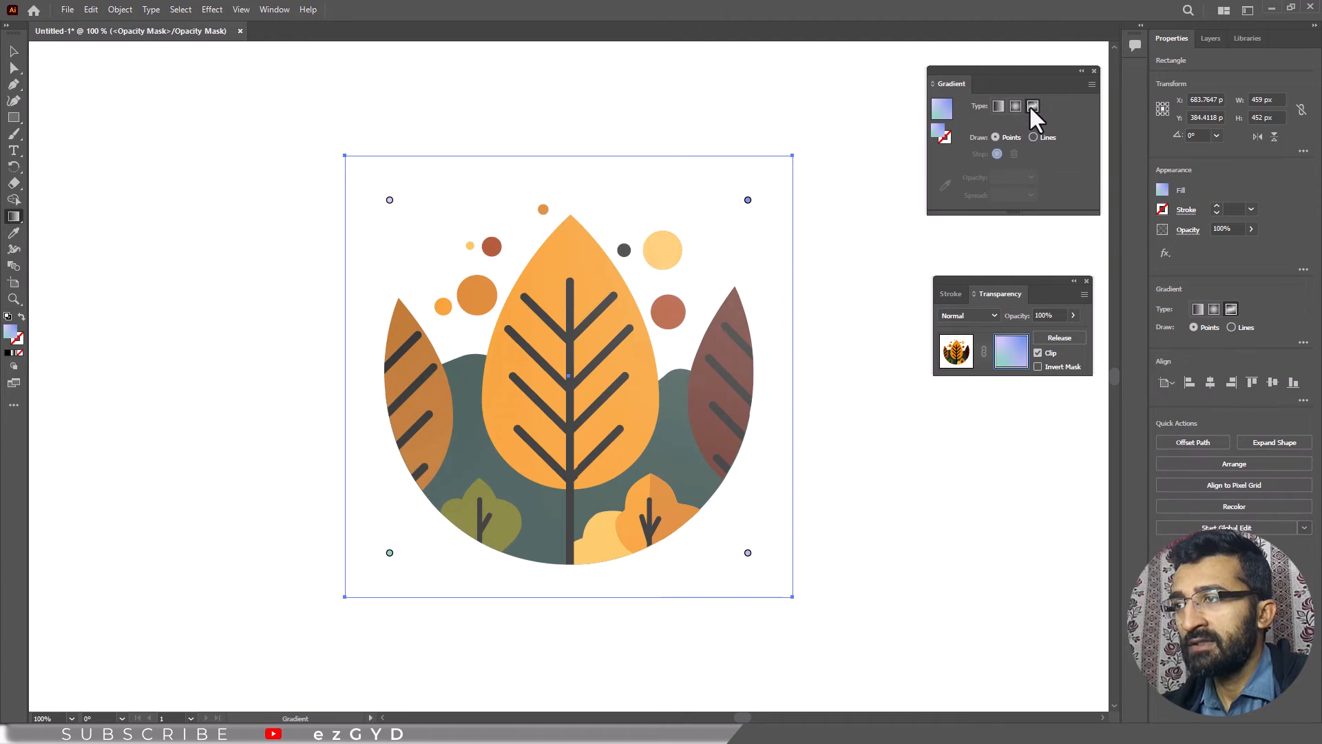
pyautogui.moveTo(390, 200); pyautogui.dragTo(488, 341)
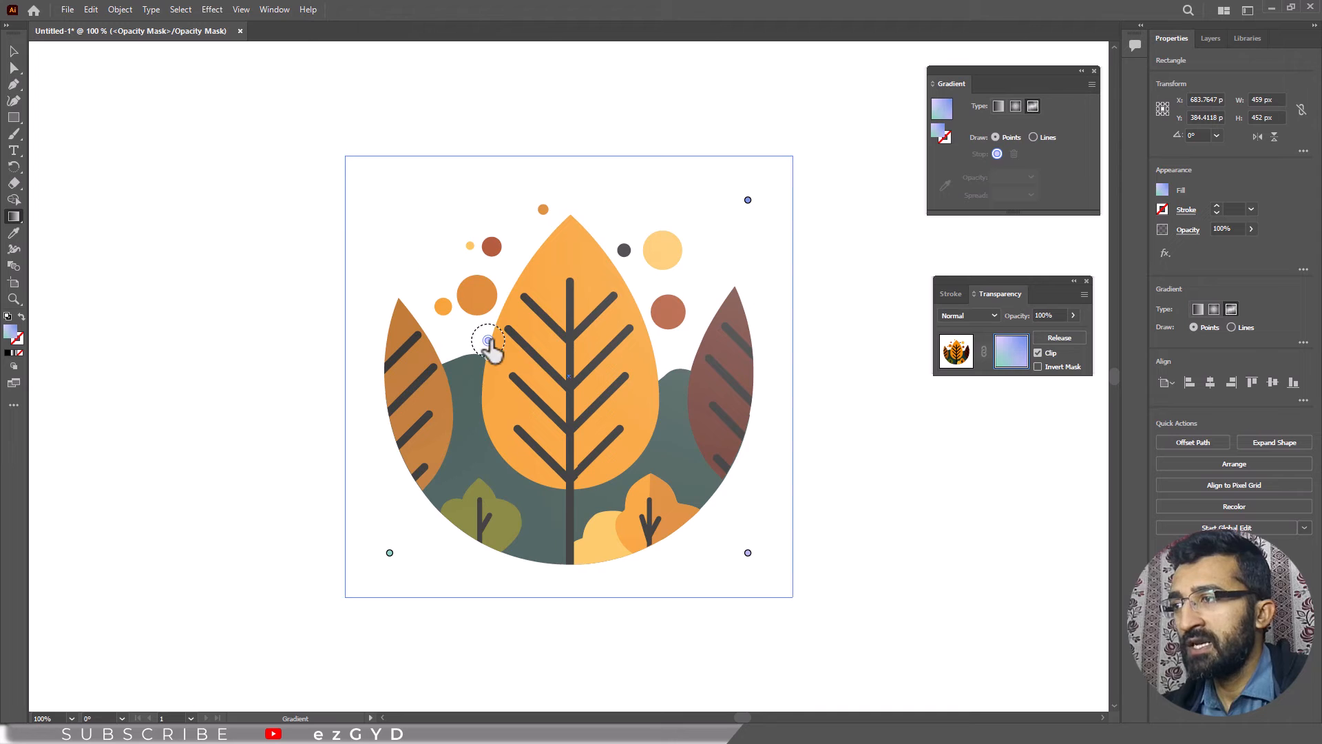
pyautogui.moveTo(747, 200); pyautogui.dragTo(624, 332)
# Color the upper-right stop black and move it toward the right leaf, and add another black stop near the central leaf's base.
pyautogui.doubleClick(624, 332)
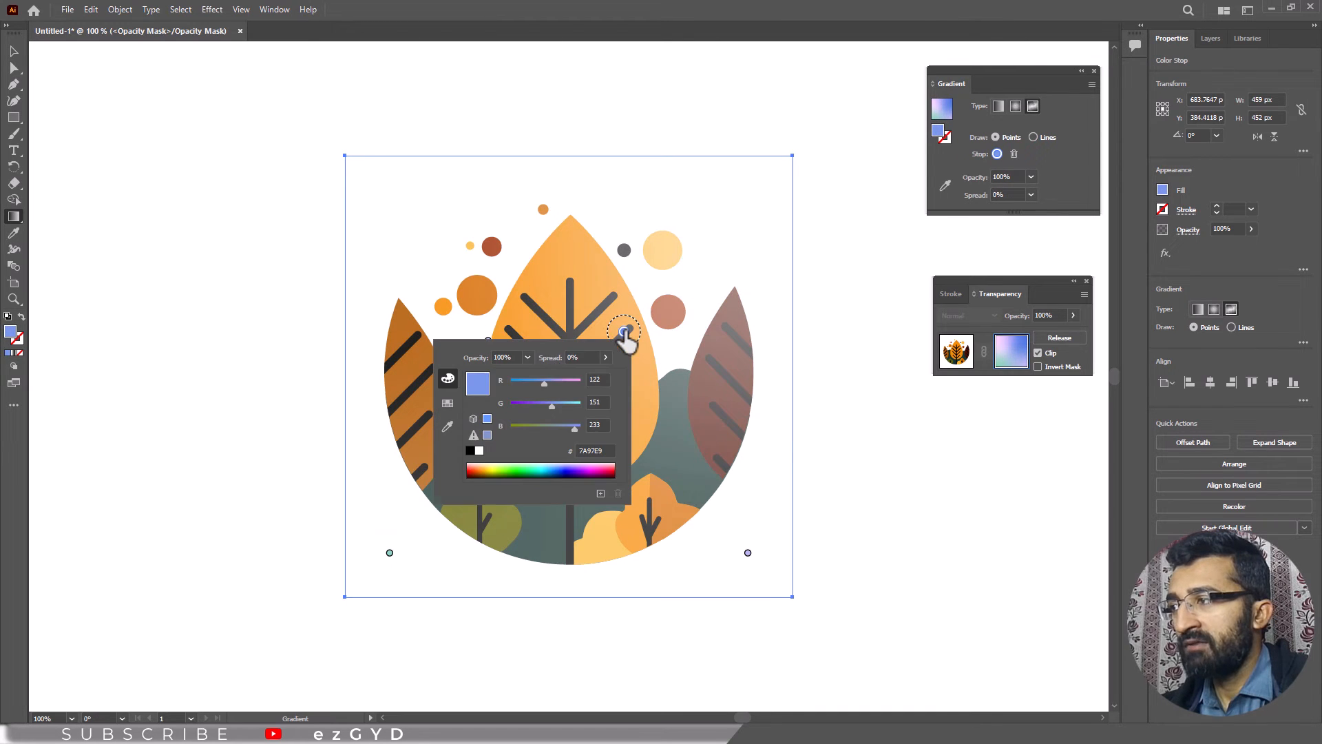
pyautogui.click(470, 450)
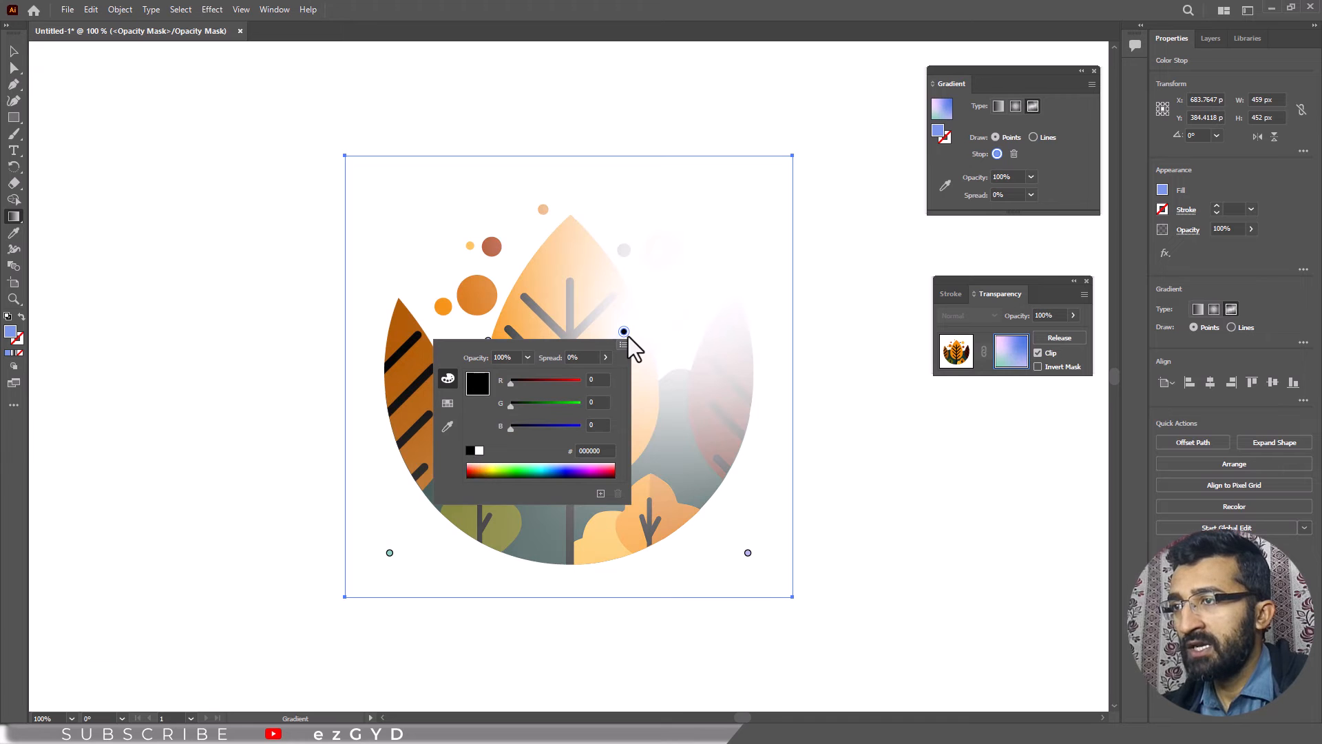
pyautogui.click(624, 333)
pyautogui.moveTo(624, 332); pyautogui.dragTo(708, 300)
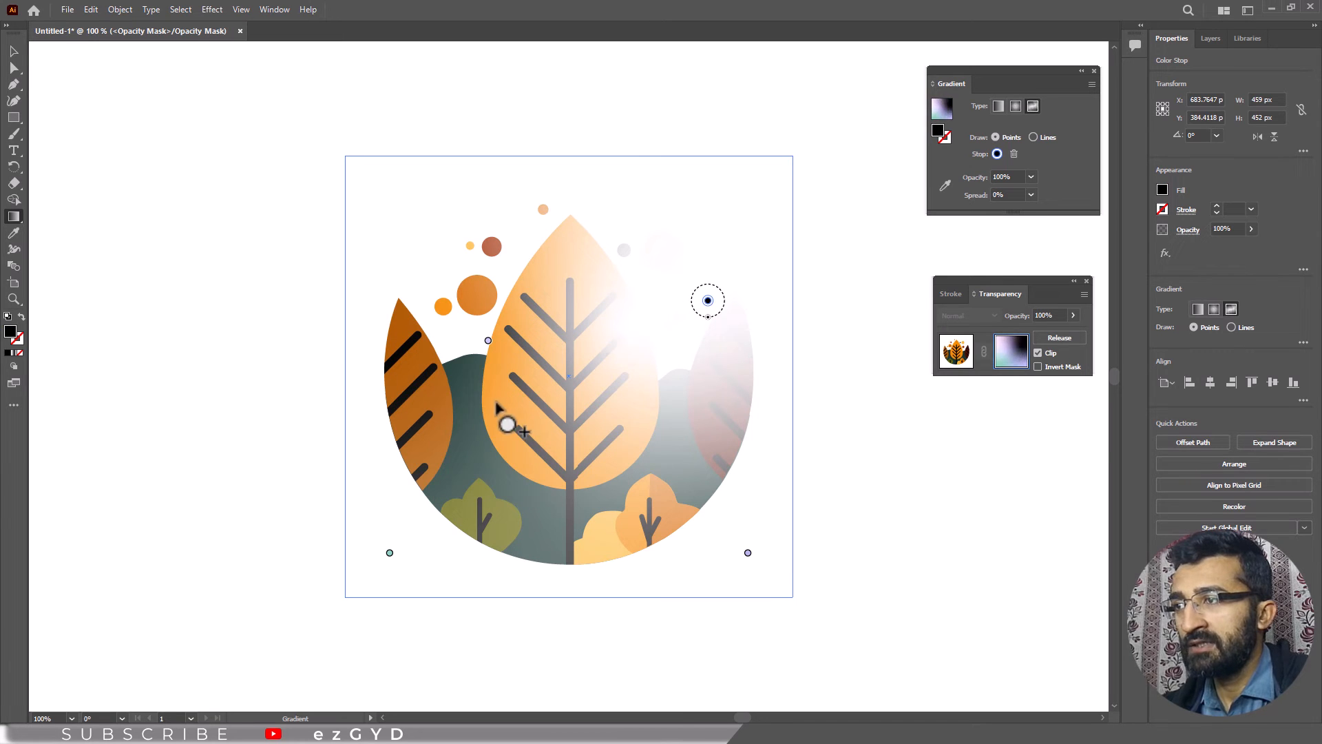
pyautogui.click(498, 430)
pyautogui.moveTo(498, 429); pyautogui.dragTo(538, 512)
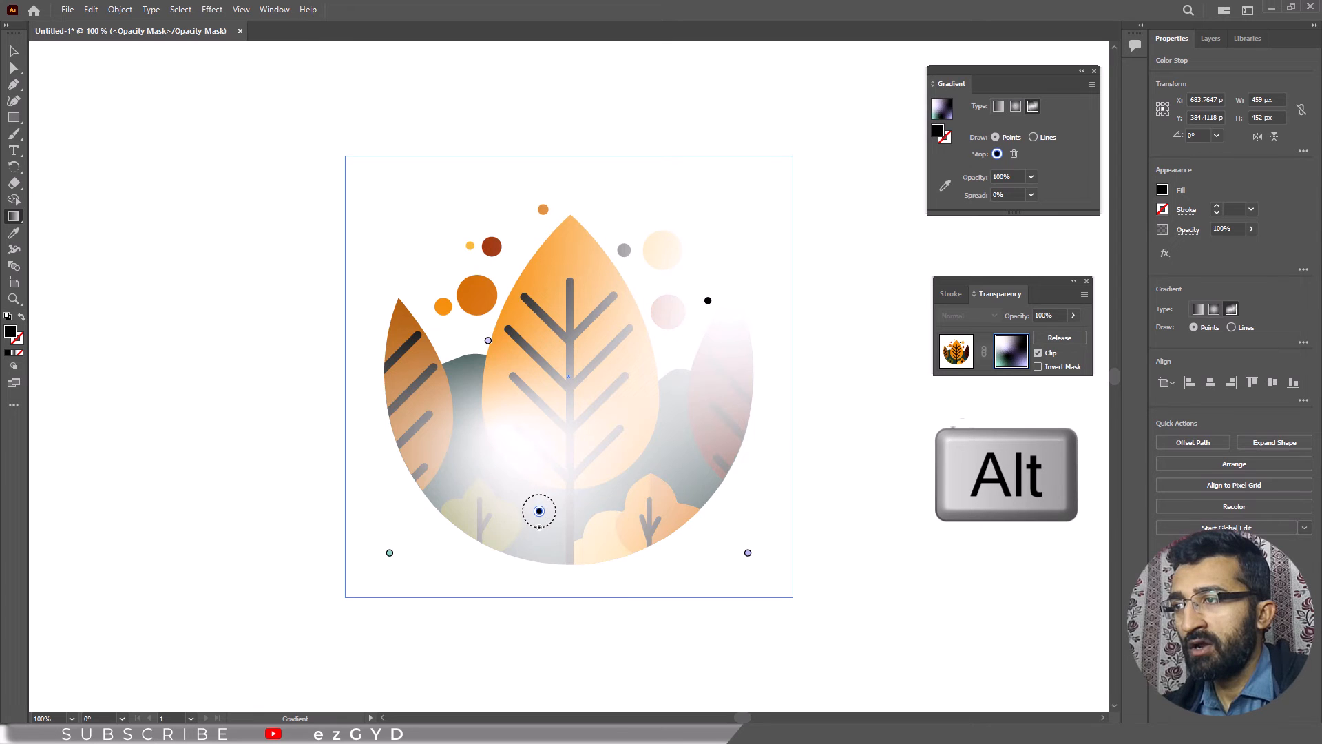
# Display the mask on its own, move the upper-left and both black stops outward toward the edges, and return to editing the artwork.
pyautogui.keyDown('alt'); pyautogui.click(1011, 359); pyautogui.keyUp('alt')
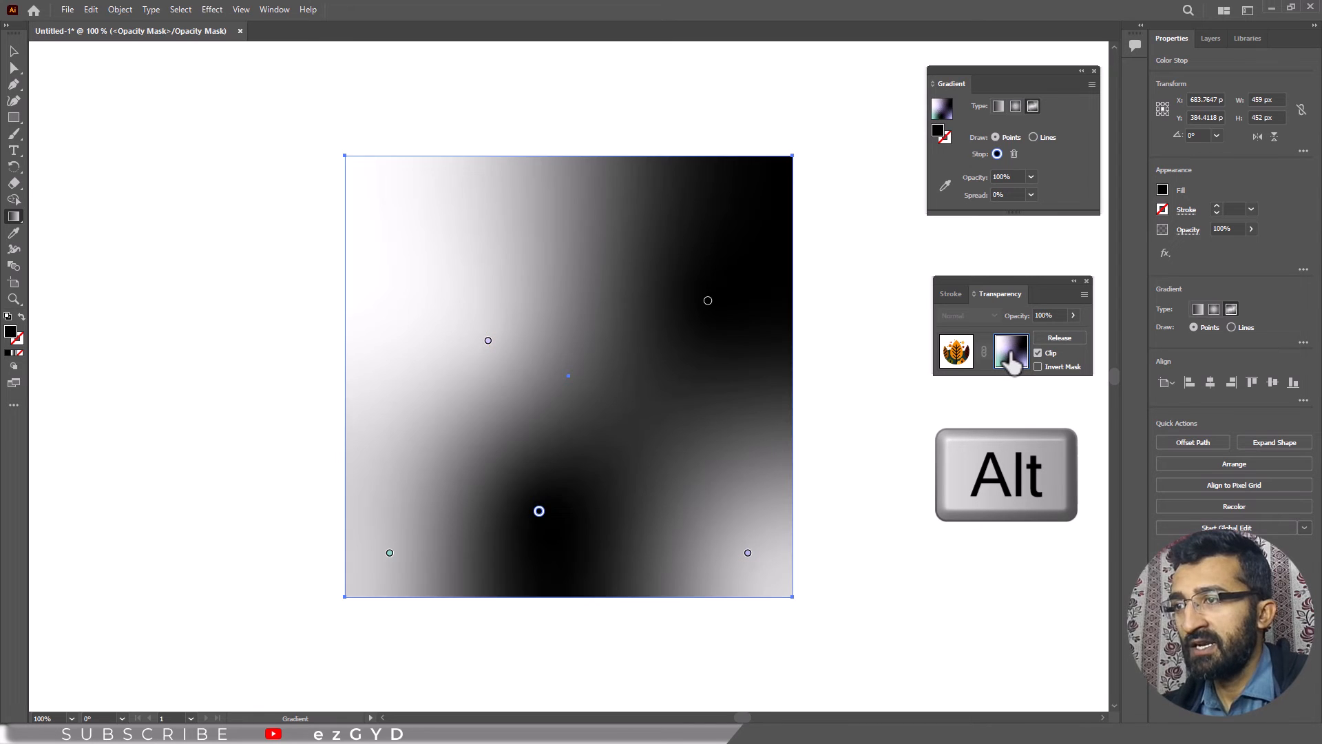
pyautogui.moveTo(488, 340); pyautogui.dragTo(413, 284)
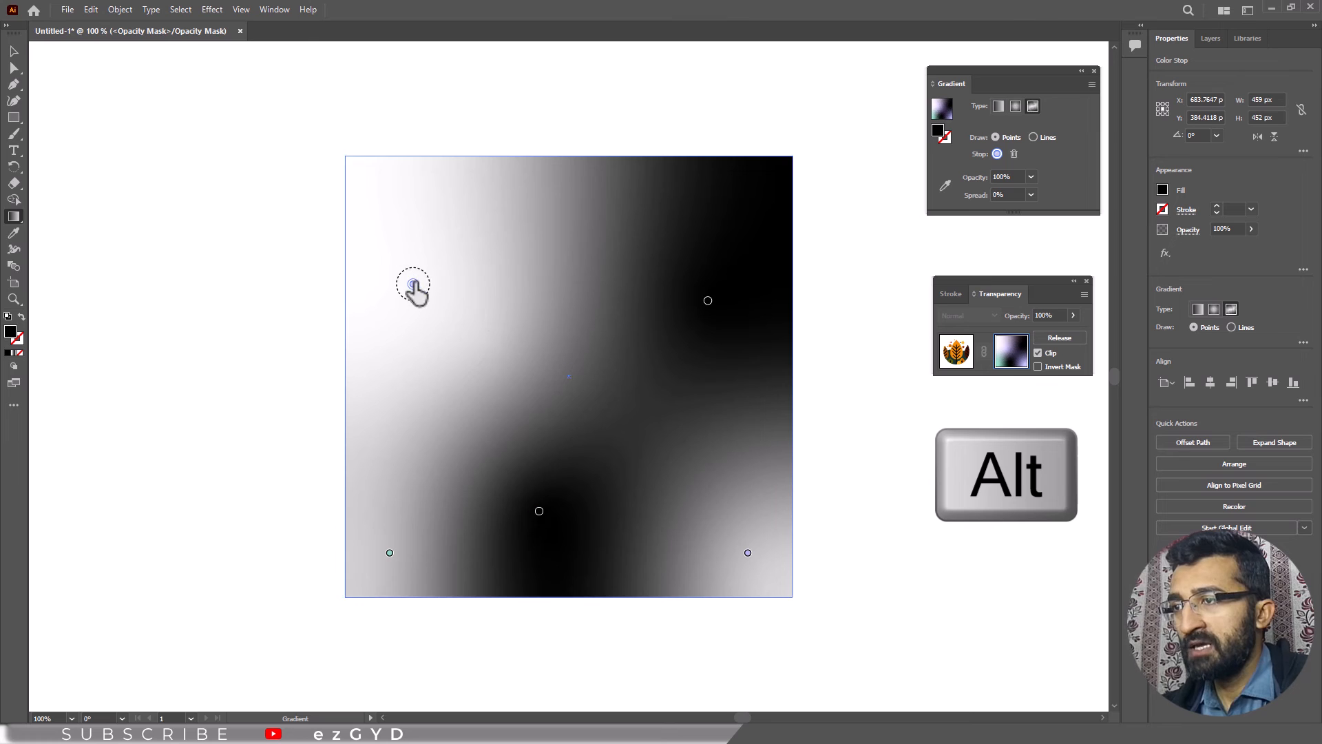
pyautogui.moveTo(539, 513); pyautogui.dragTo(517, 564)
pyautogui.moveTo(709, 302); pyautogui.dragTo(723, 247)
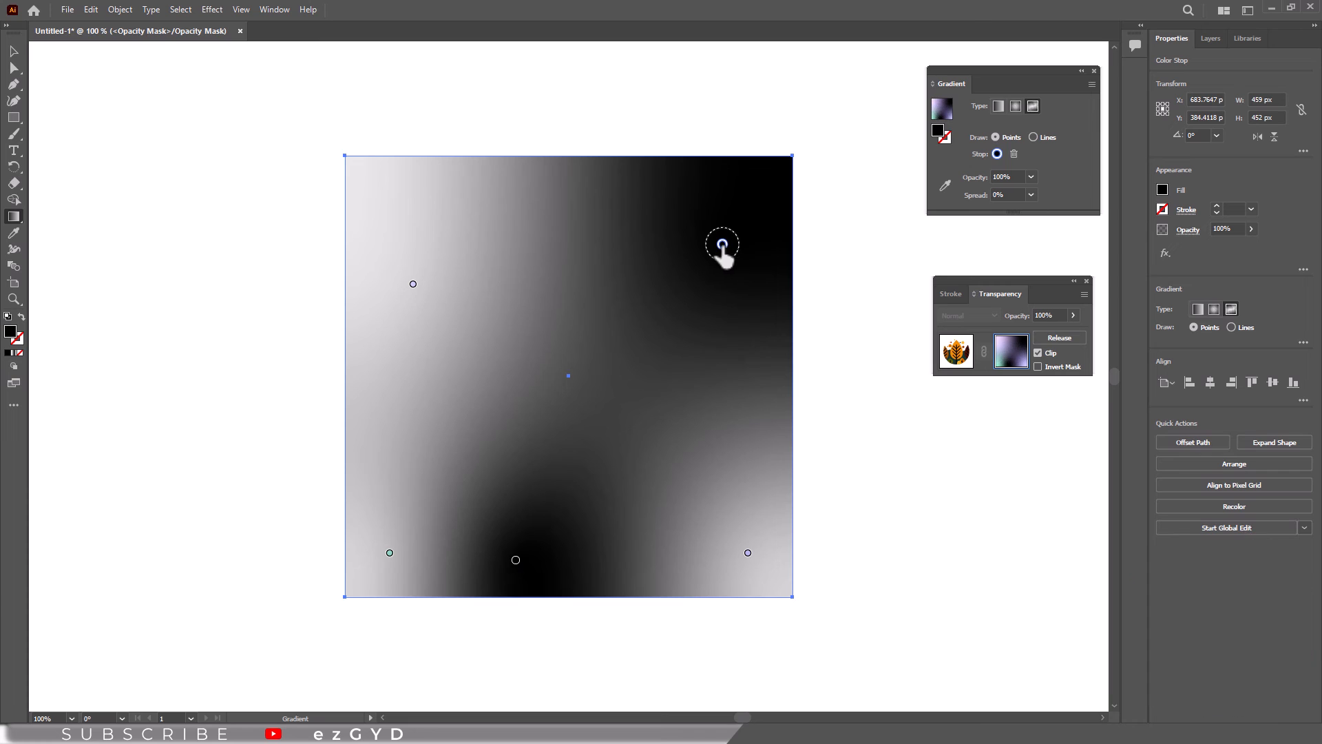
pyautogui.click(957, 352)
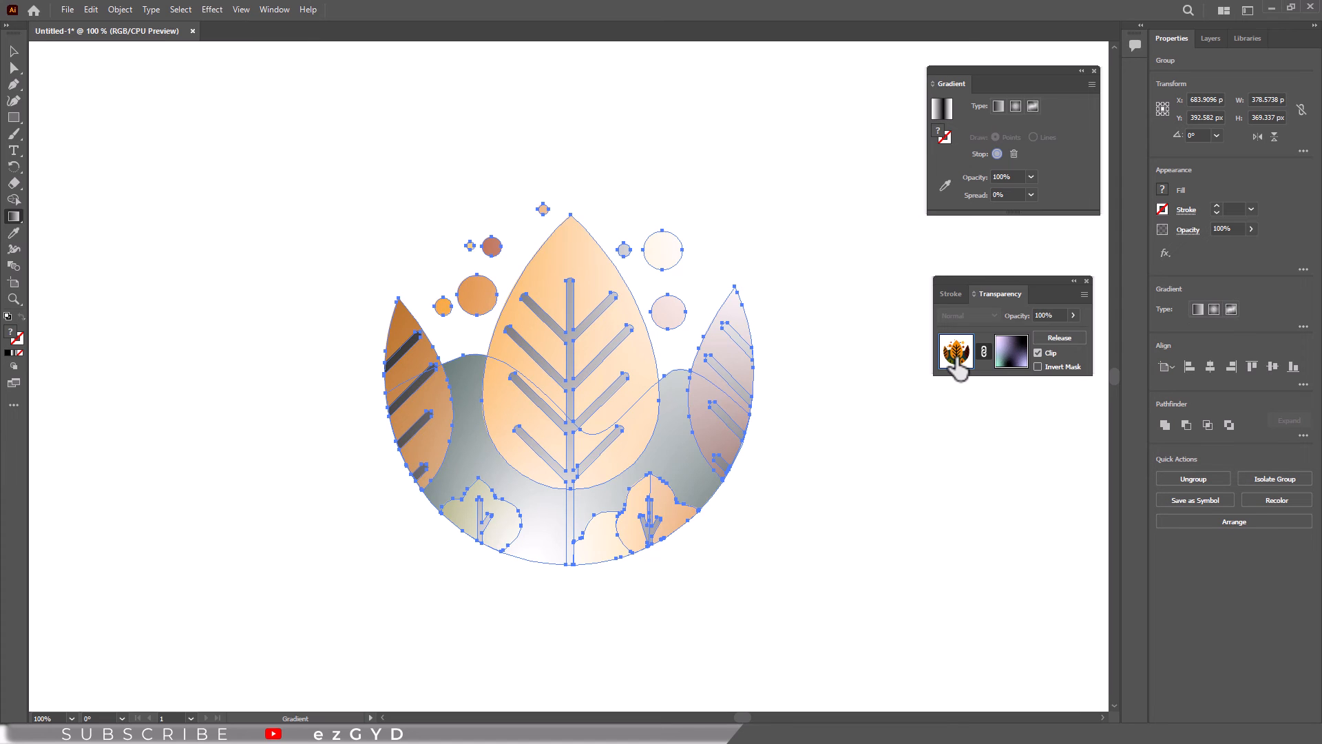